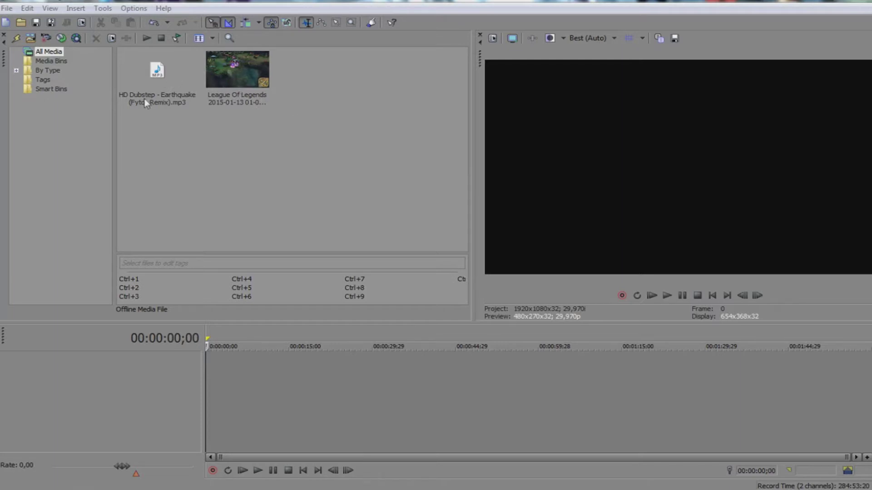
- Place the League of Legends clip at the start of the timeline without matching the project video settings to it
left_click_drag(233, 73, 207, 404)
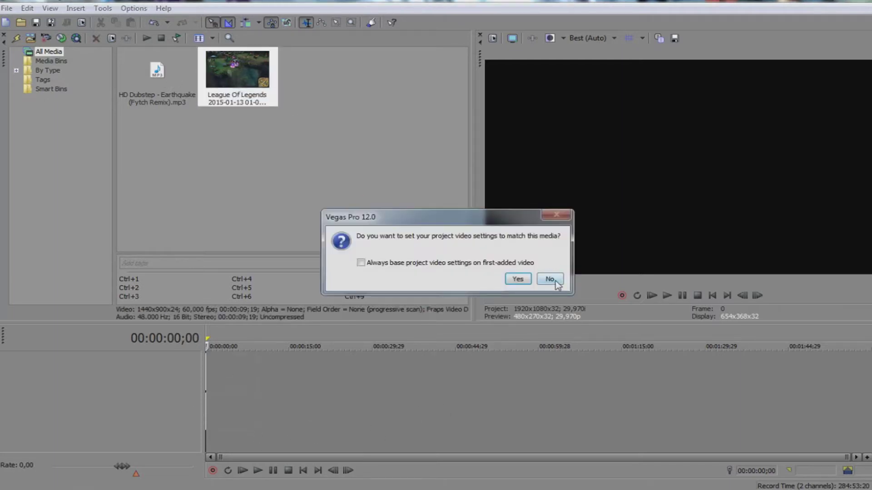
left_click(554, 282)
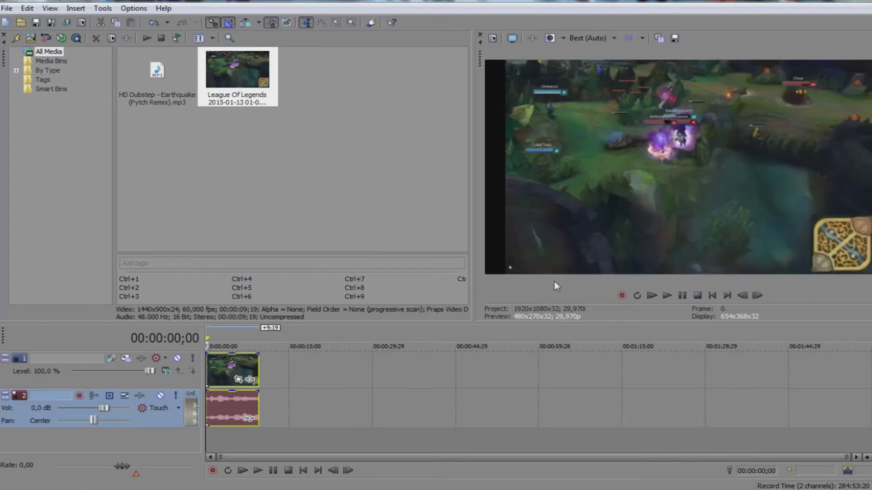
- Set the gameplay video track's width to 2150 in Track Motion so the picture fills the frame
left_click(127, 359)
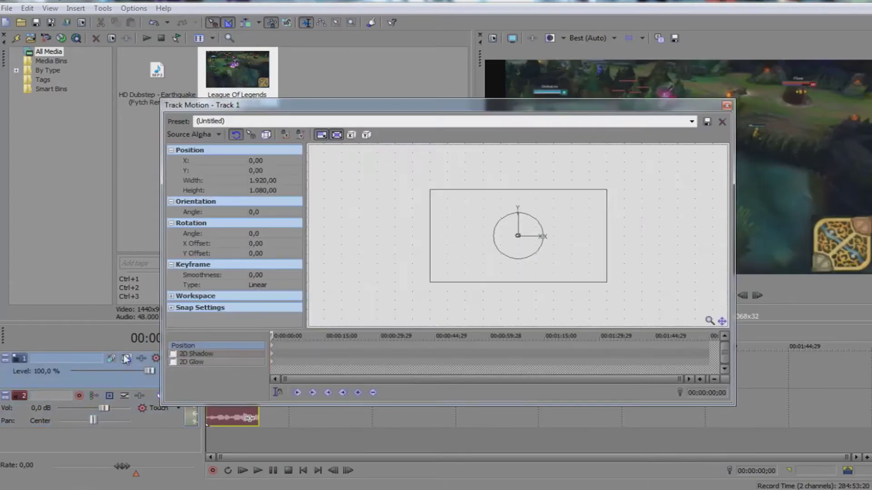
double_click(258, 181)
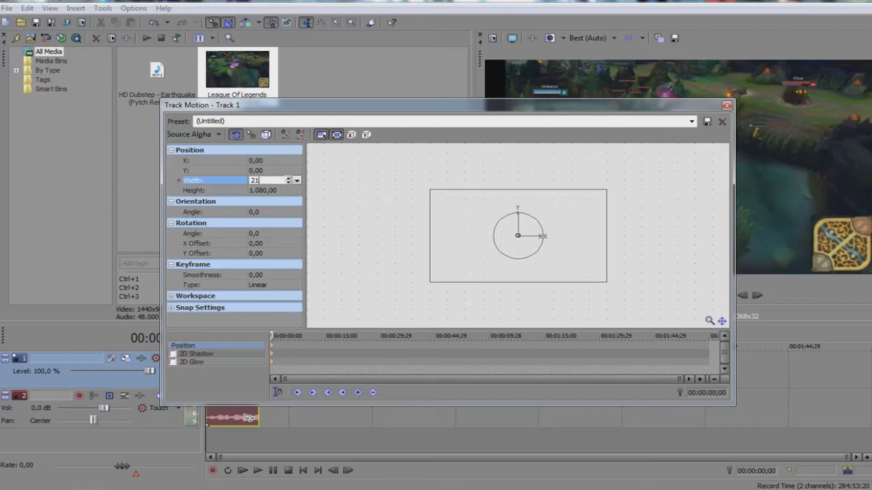
key("Return")
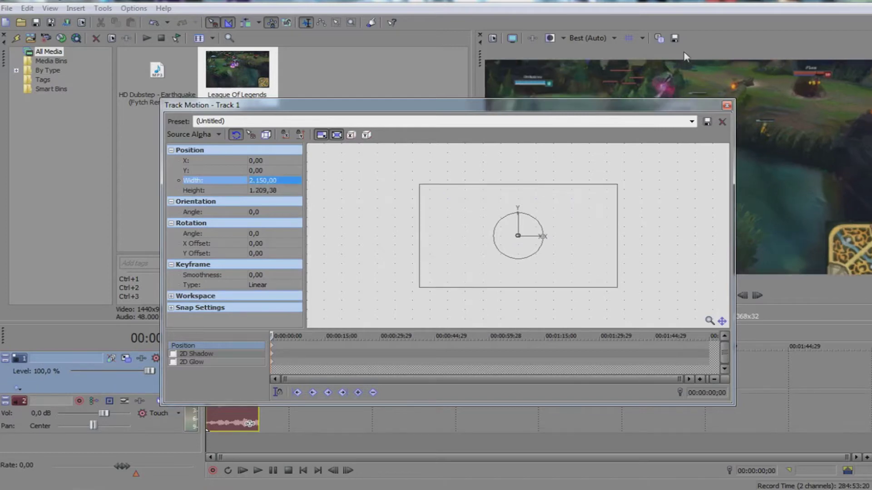
left_click(725, 108)
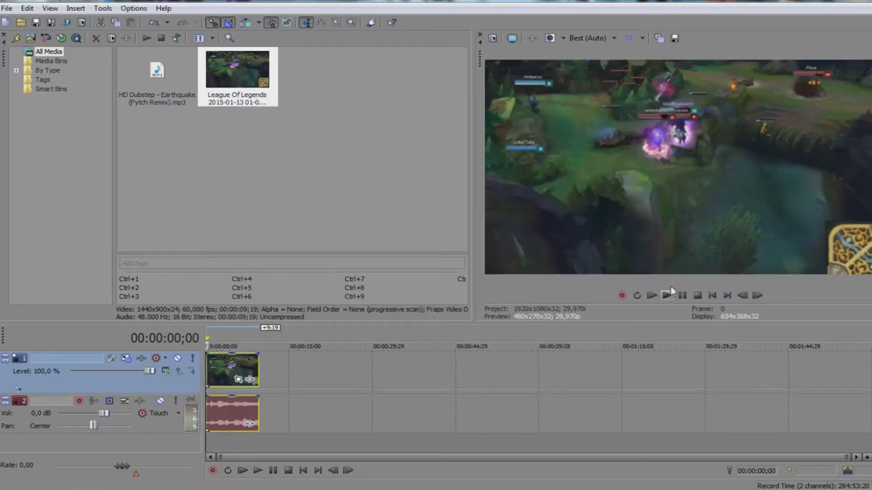
- Play the gameplay clip, set the preview quality to Best (Full), and return to the start of the project
left_click(672, 296)
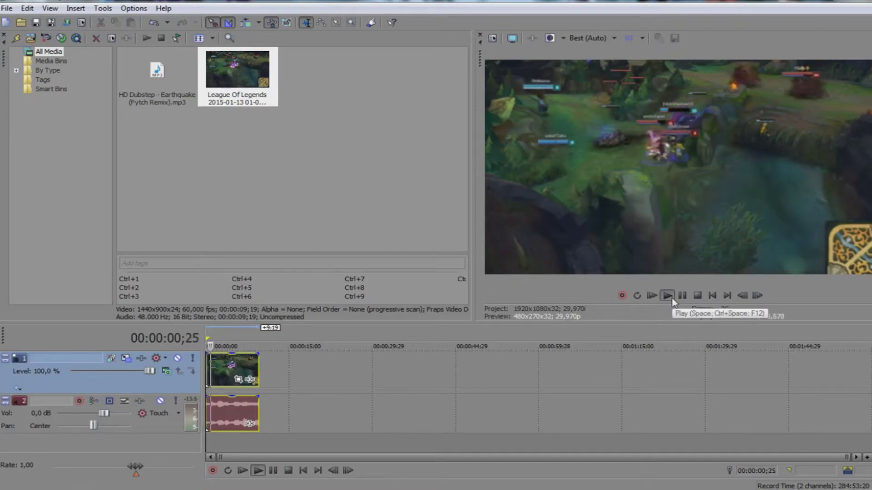
left_click(599, 39)
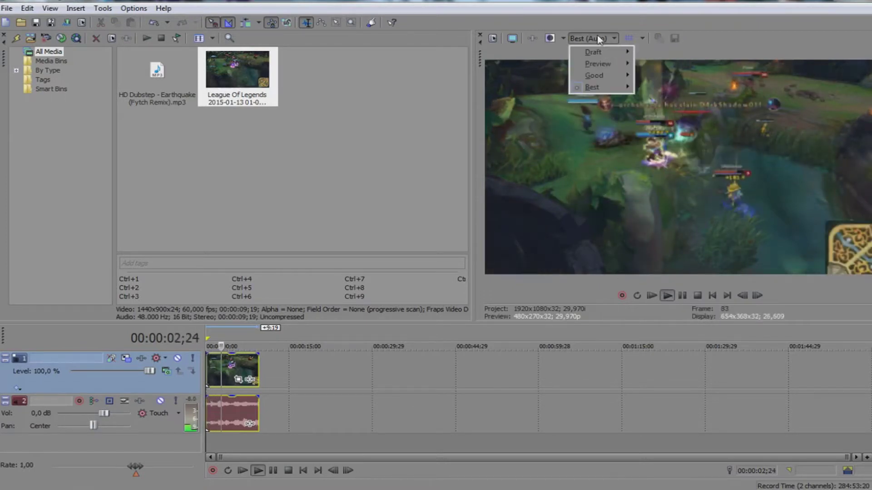
mouse_move(595, 86)
left_click(649, 89)
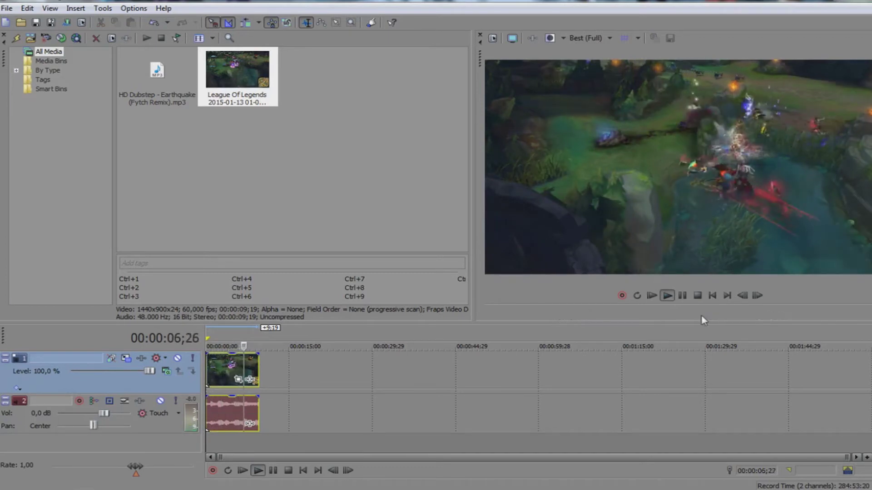
left_click(682, 296)
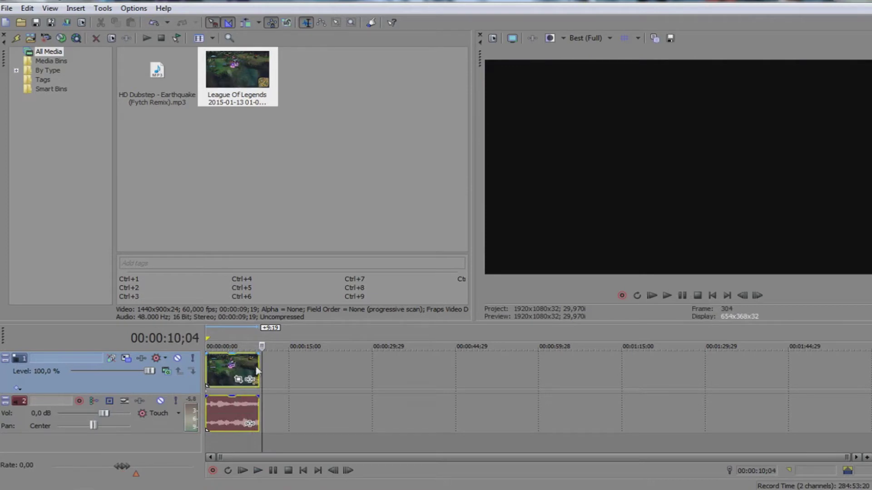
key("ctrl+End")
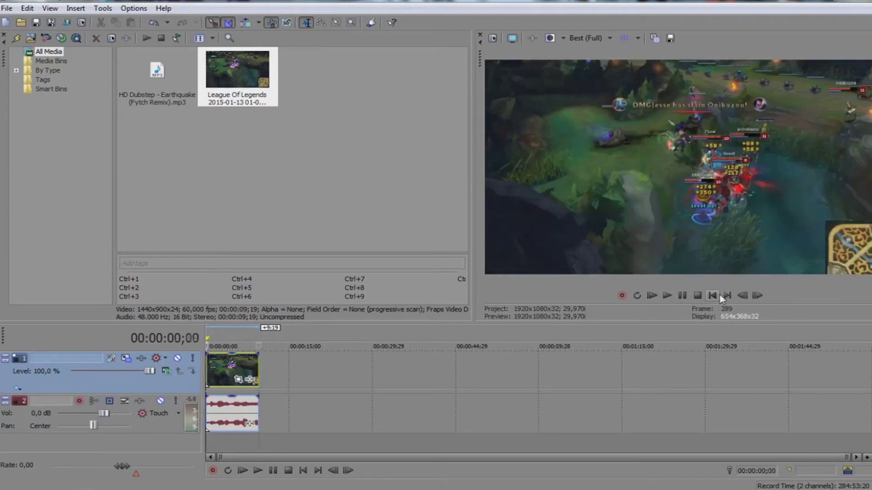
left_click(712, 296)
- Add the HD Dubstep - Earthquake MP3 on a new audio track below, aligned with the start of the timeline
left_click_drag(157, 79, 204, 174)
left_click_drag(258, 434, 213, 440)
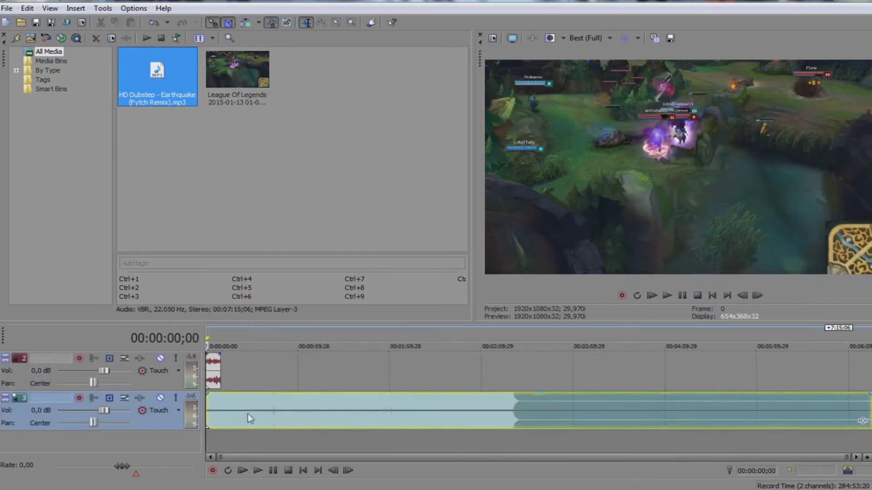
scroll(241, 418, "up", 6)
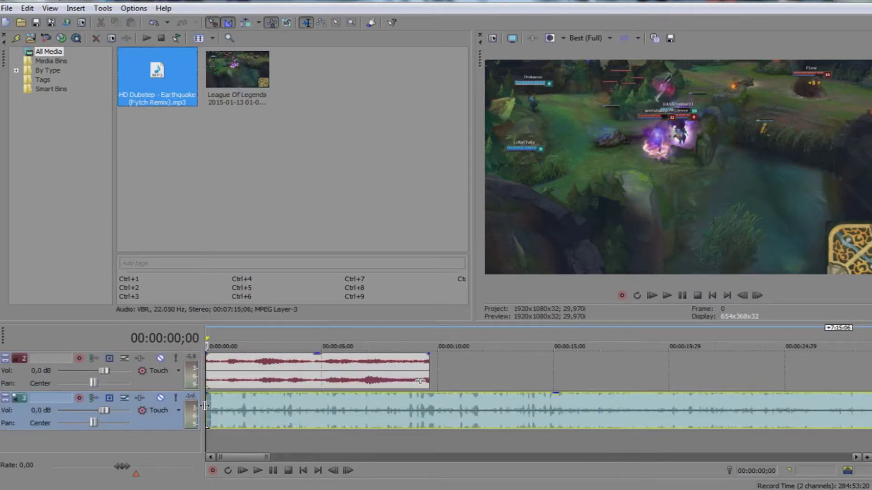
- Play the project with the music and normalize the music event
left_click(666, 295)
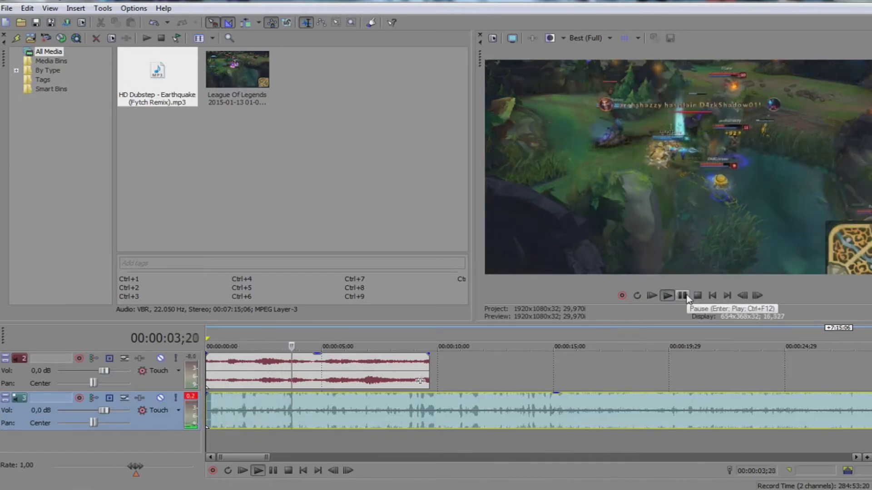
right_click(485, 421)
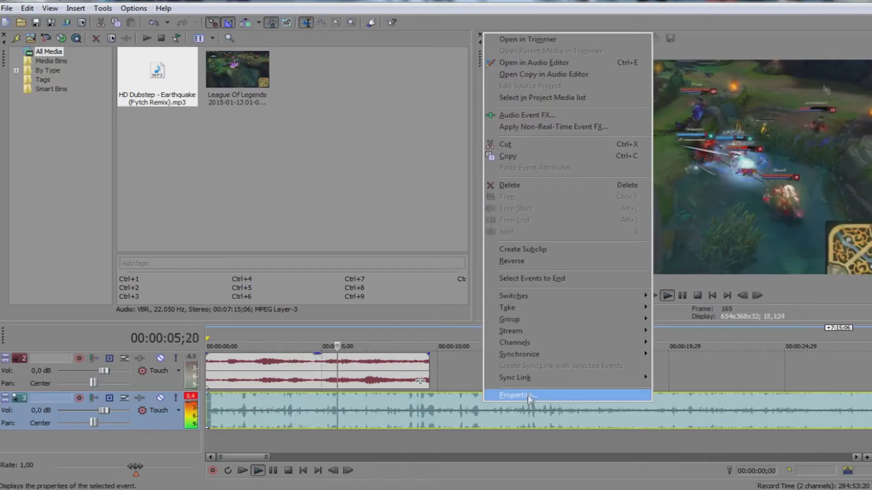
mouse_move(535, 296)
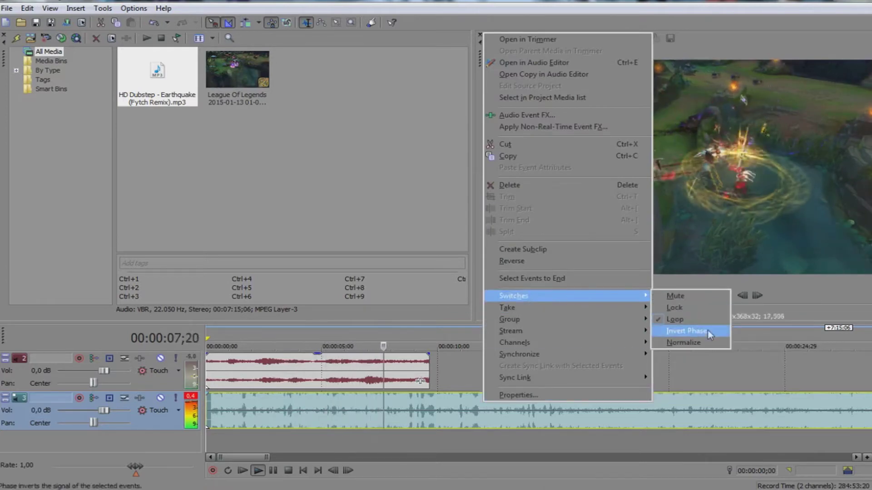
left_click(711, 343)
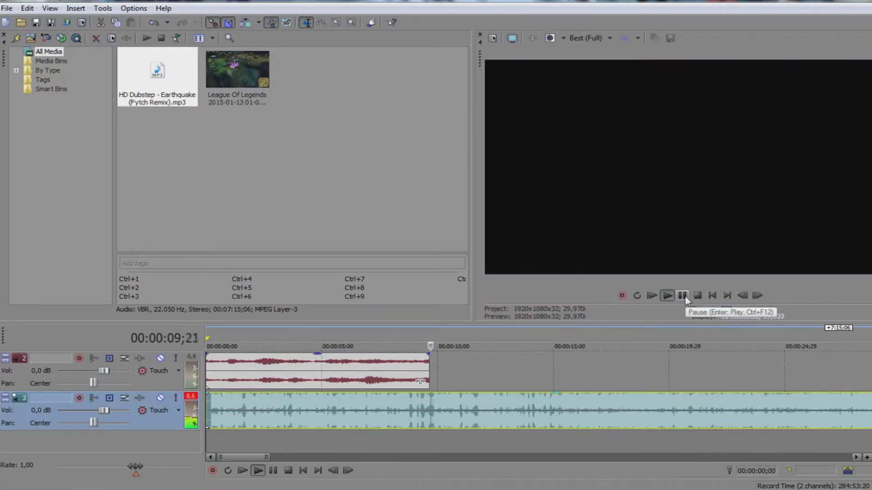
left_click(682, 296)
- Trim about 17 seconds and then about 27 more off the start of the music, and play the new opening
left_click_drag(206, 417, 313, 408)
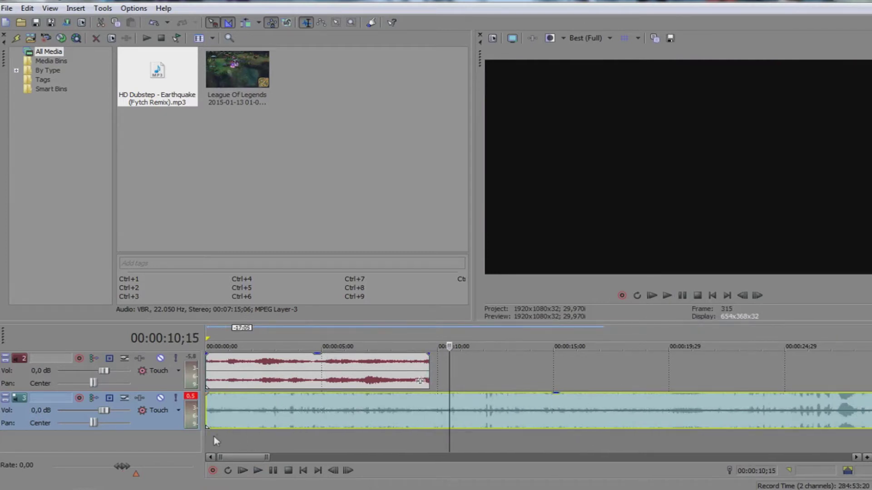
left_click_drag(207, 404, 242, 395)
left_click(220, 406)
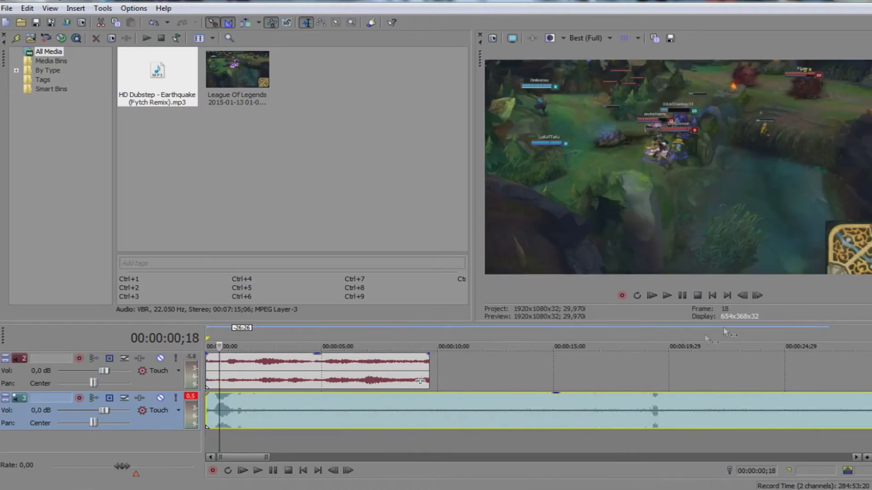
left_click(668, 296)
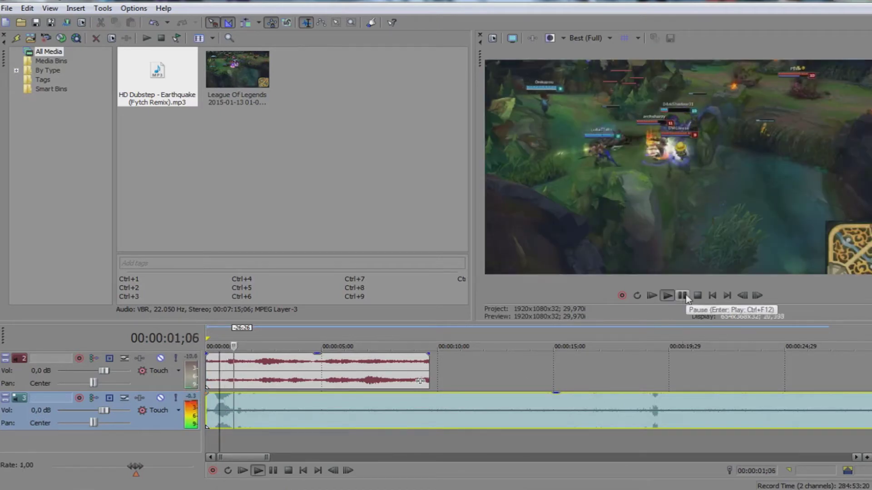
left_click(682, 296)
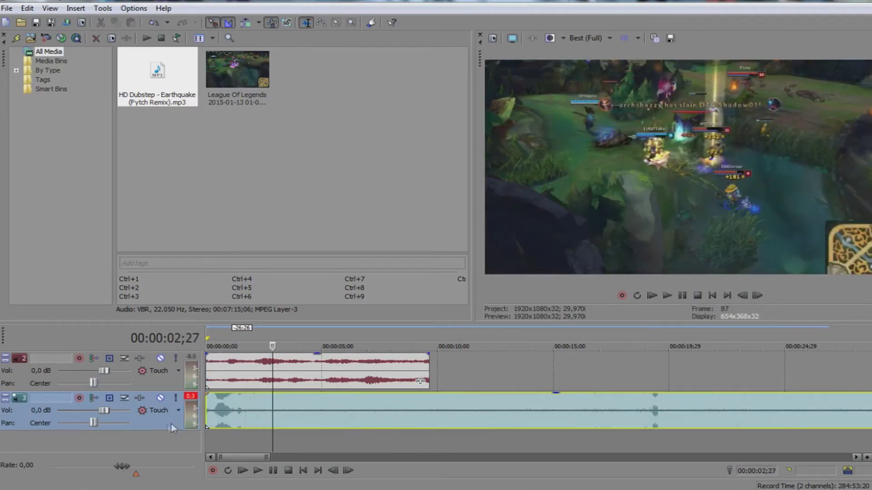
- Trim another 28 frames off the start of the music and play the project from the beginning
mouse_move(209, 407)
left_mouse_down()
mouse_move(218, 406)
mouse_move(211, 411)
left_mouse_up()
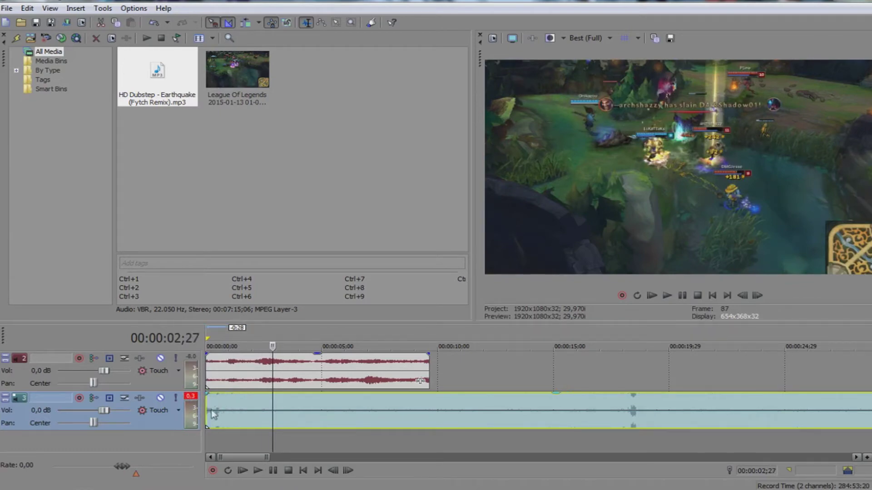
left_click(712, 296)
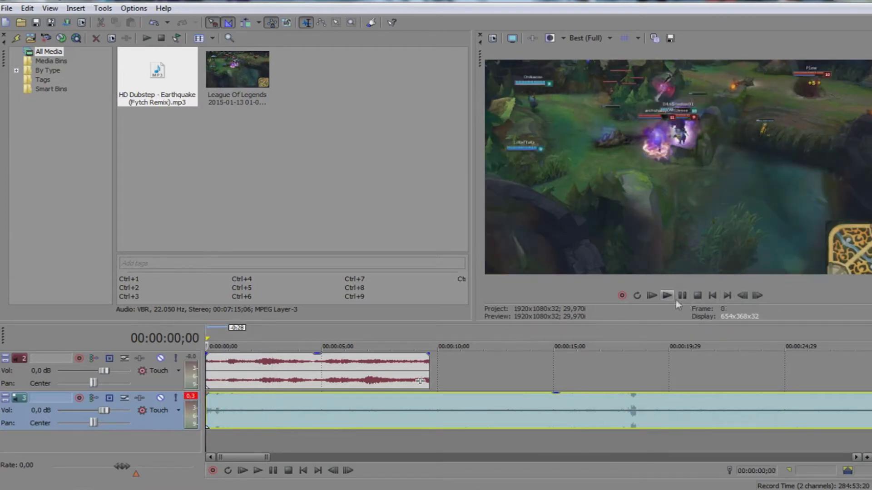
left_click(667, 296)
left_click(682, 296)
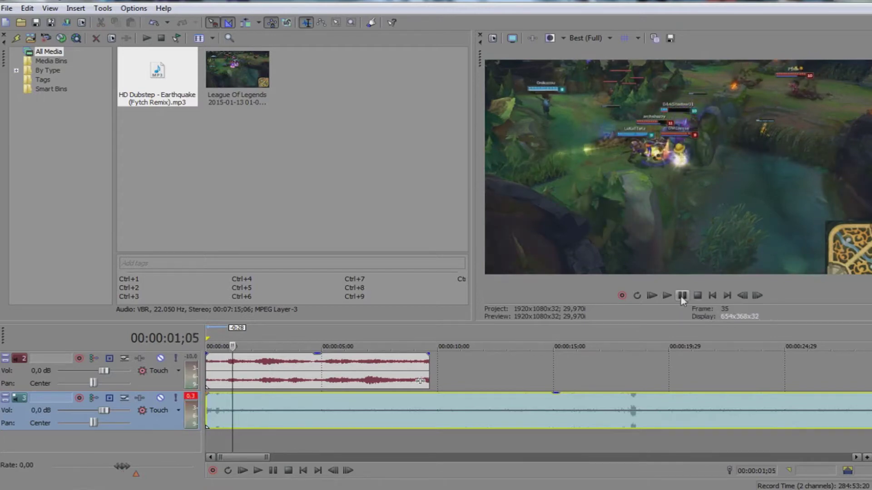
- Step the cursor to 00:00:01;07 and split the music event there
scroll(627, 333, "up", 5)
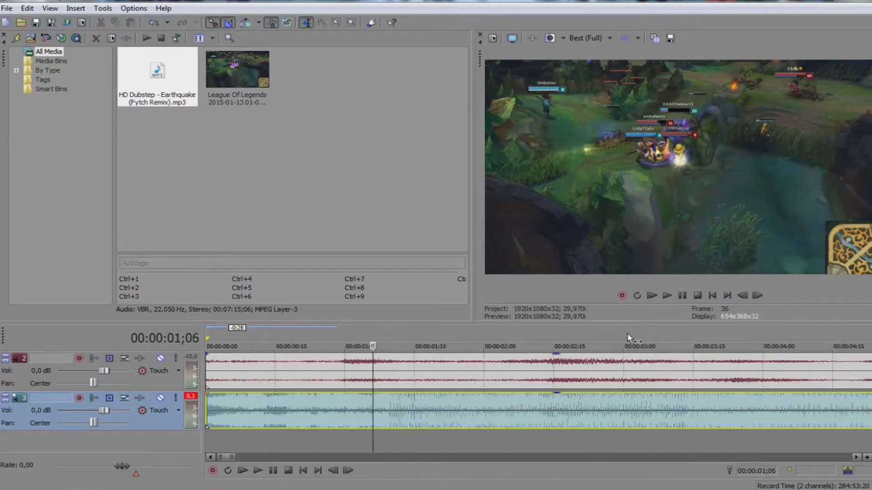
key("Left")
key("Left")
key("Left")
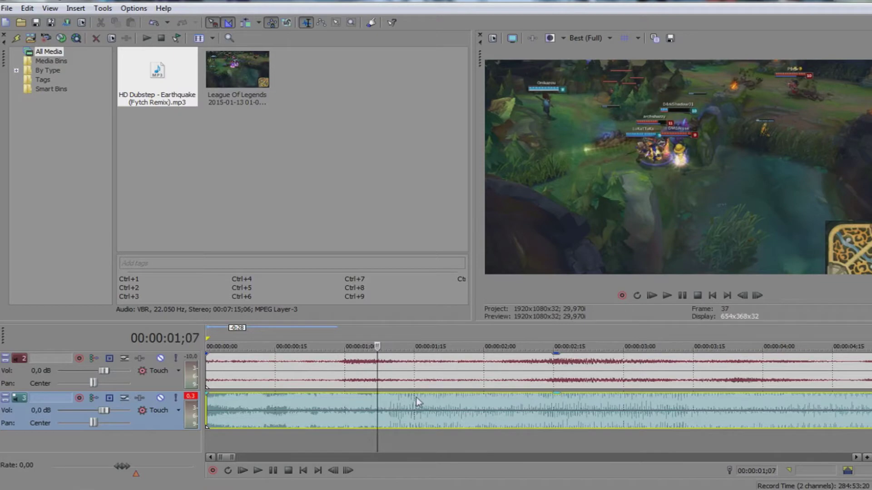
key("s")
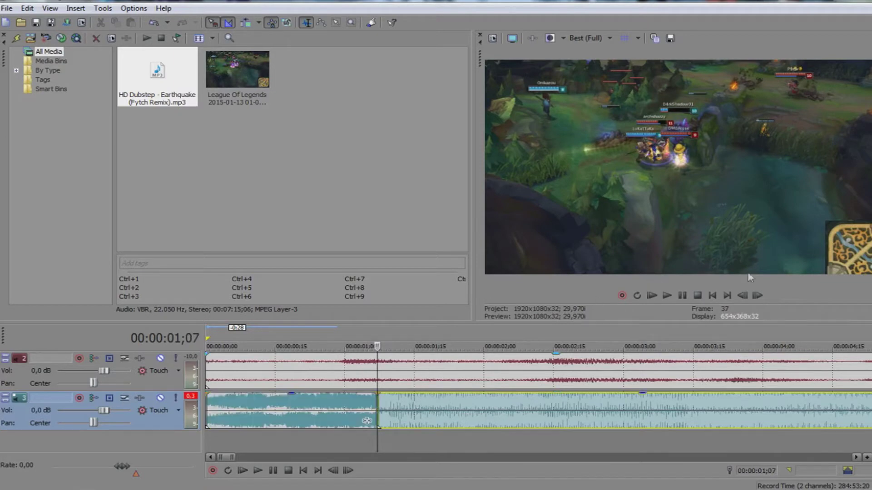
- Play the music from the cut, and split the gameplay clip at 00:00:01;07
left_click(667, 300)
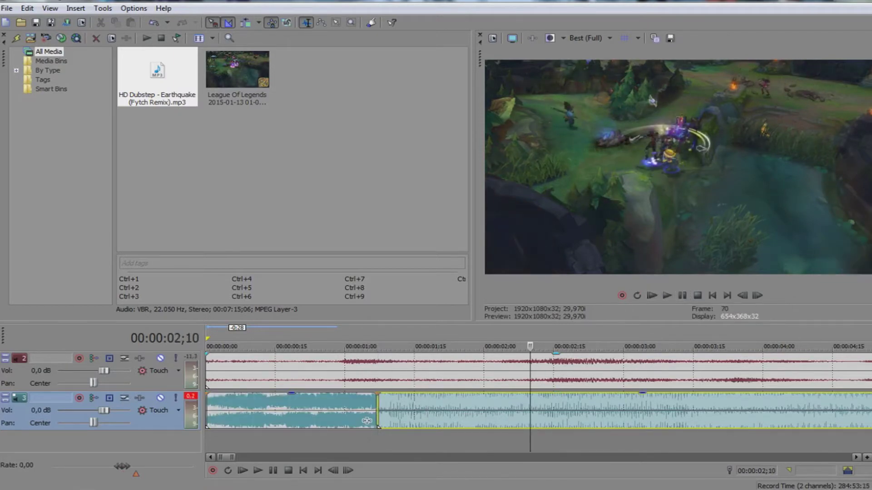
scroll(367, 421, "up", 1)
key("space")
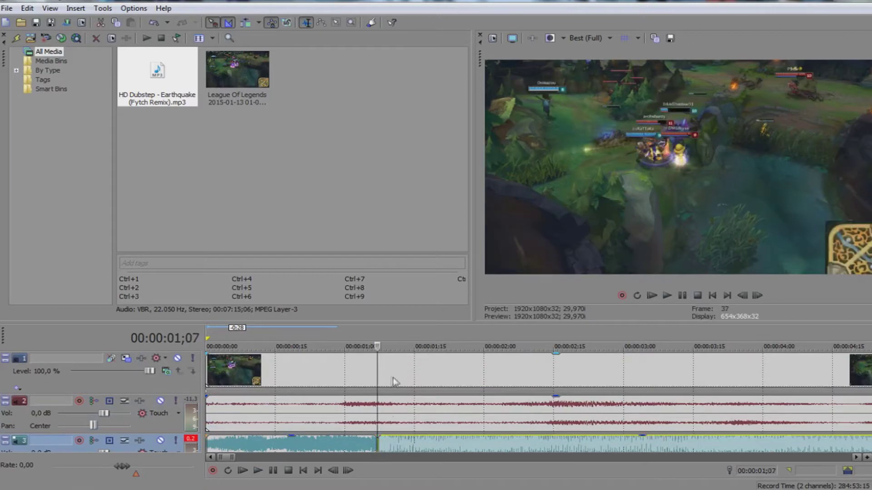
left_click(375, 369)
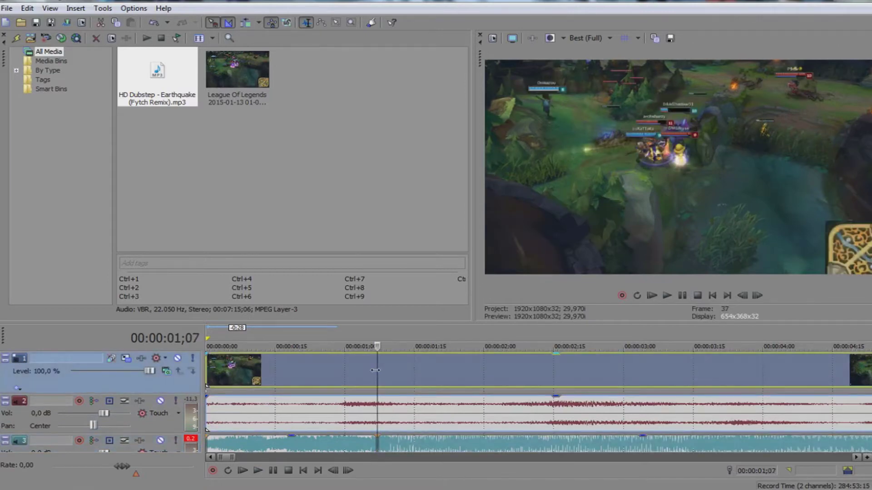
key("Right")
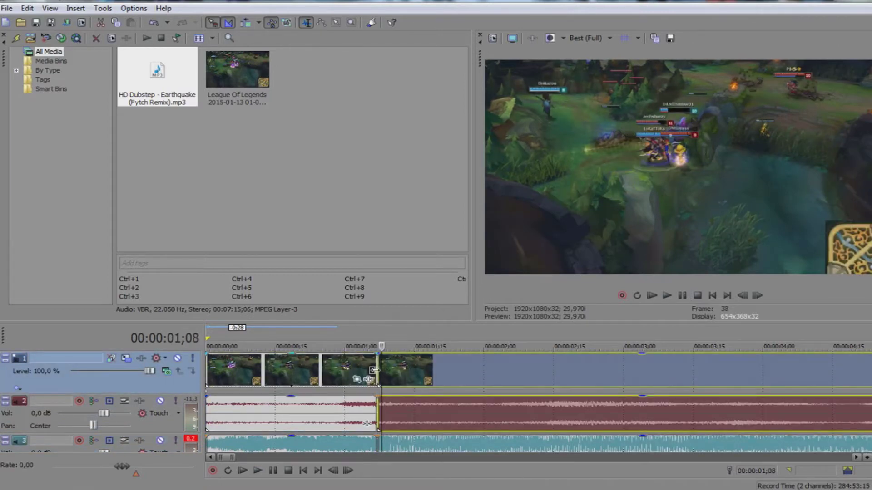
- Split the gameplay clip at every single frame from 00:00:01;08 through 00:00:03;10
key("KP_6")
key("KP_6")
key("KP_6")
key("KP_6")
key("KP_6")
key("KP_6")
key("KP_6")
key("KP_6")
key("KP_6")
key("KP_6")
key("KP_6")
key("KP_6")
key("KP_6")
key("KP_6")
key("KP_6")
key("KP_6")
key("KP_6")
key("KP_6")
key("KP_6")
key("KP_6")
key("KP_6")
key("KP_6")
key("KP_6")
key("KP_6")
key("KP_6")
key("KP_6")
key("KP_6")
key("KP_6")
key("KP_6")
key("KP_6")
key("KP_6")
key("KP_6")
key("KP_6")
key("KP_6")
key("KP_6")
key("KP_6")
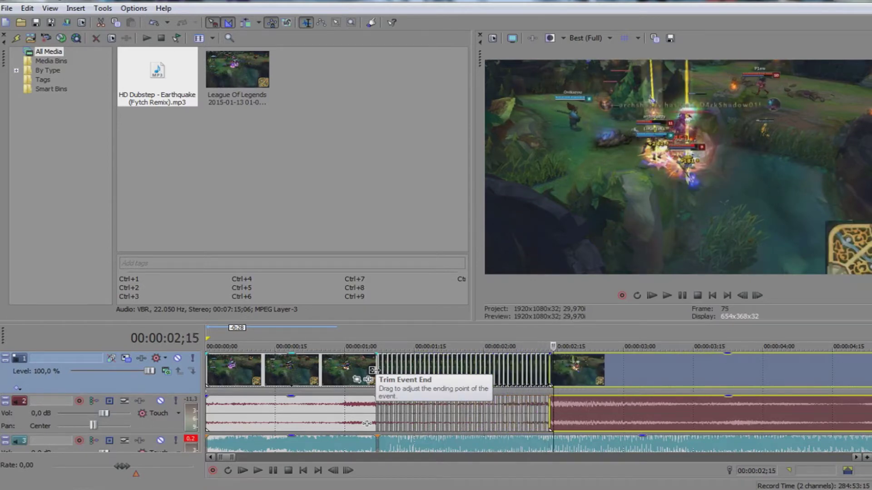
key("KP_6")
key("KP_6")
key("KP_6")
key("KP_6")
key("KP_6")
key("KP_6")
key("KP_6")
key("KP_6")
key("KP_6")
key("KP_6")
key("KP_6")
key("KP_6")
key("KP_6")
key("KP_6")
key("KP_6")
key("KP_6")
key("KP_6")
key("KP_6")
key("KP_6")
key("KP_6")
key("KP_6")
key("KP_6")
key("KP_6")
key("KP_6")
key("KP_6")
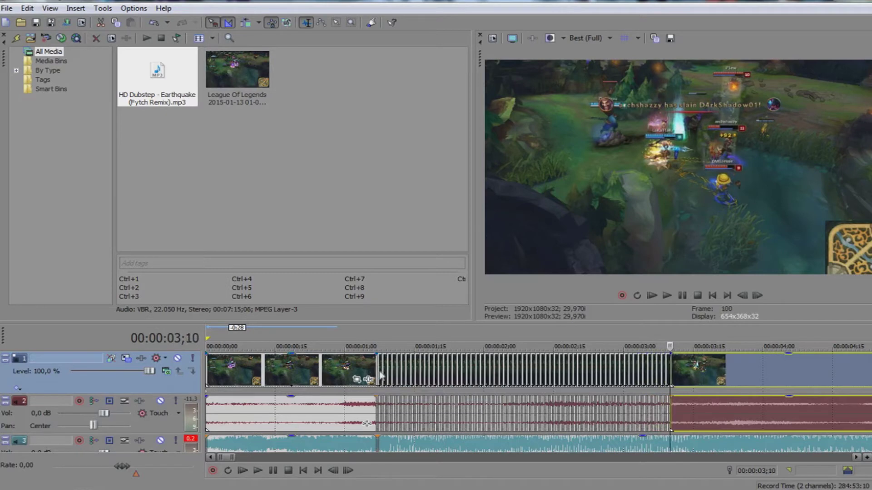
- Delete every second one-frame piece of the gameplay clip from 00:00:01;07 through 00:00:01;15
left_click(376, 366)
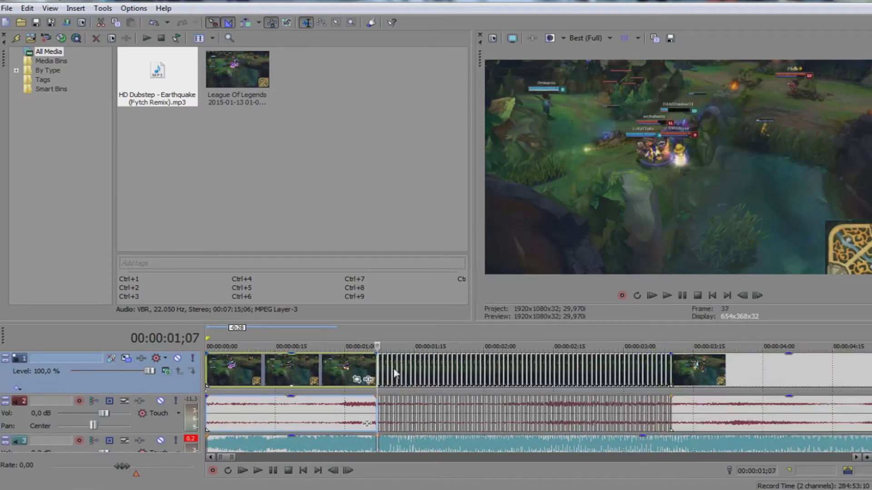
scroll(393, 372, "up", 8)
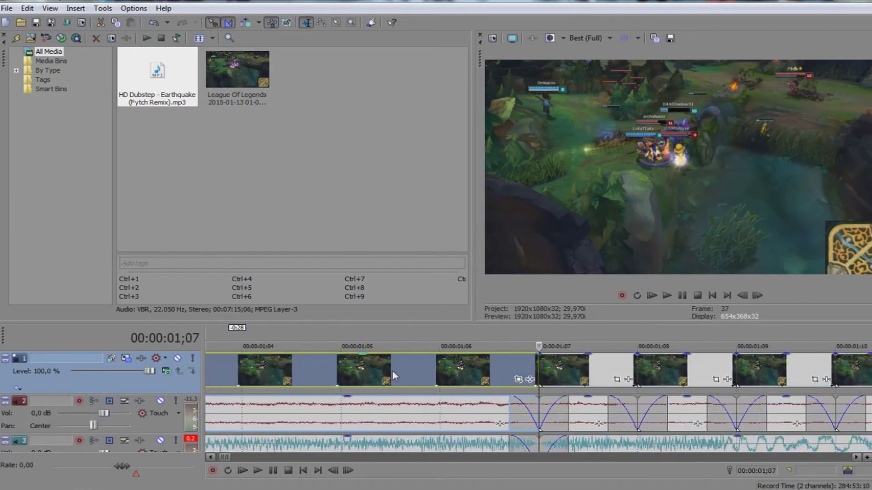
scroll(391, 369, "down", 2)
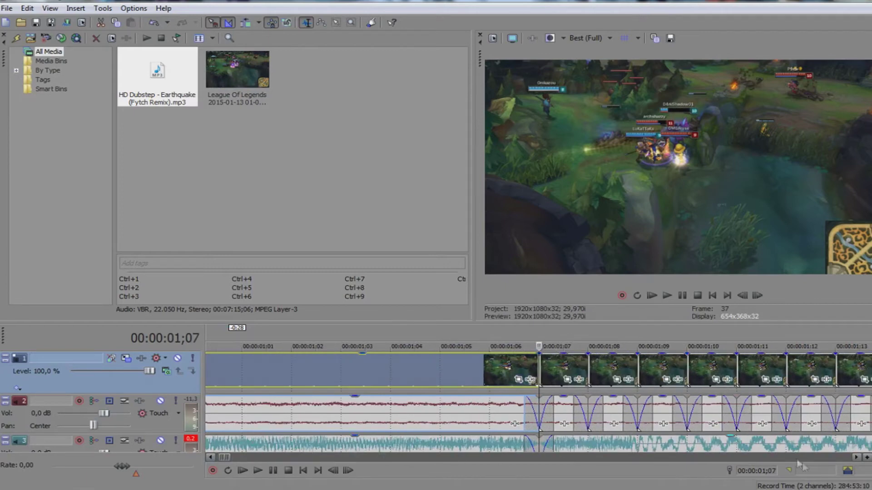
left_click(856, 458)
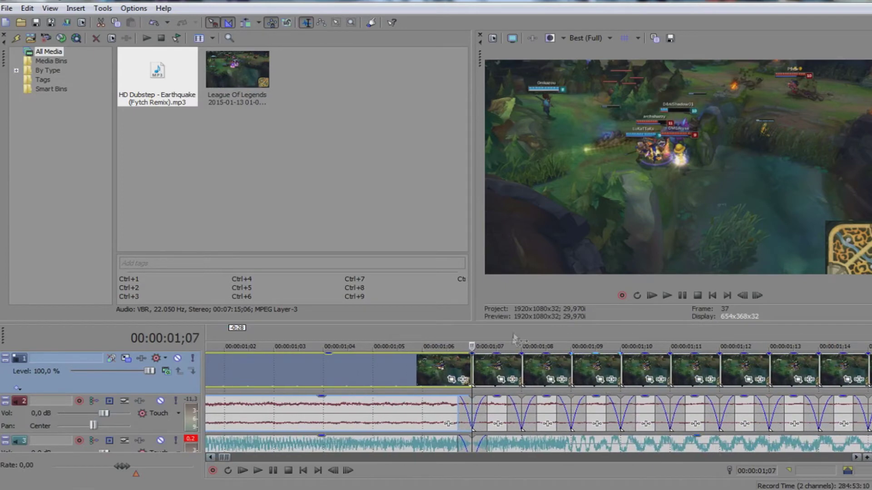
left_click(497, 368)
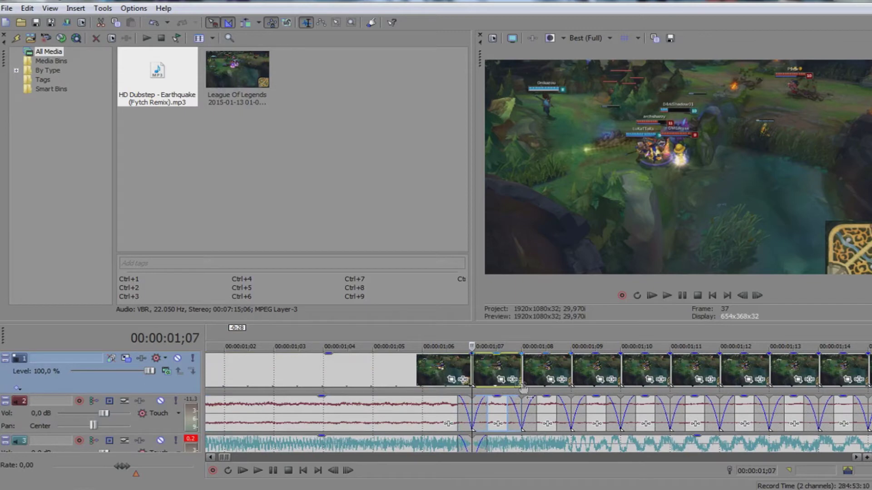
key("Delete")
left_click(598, 367)
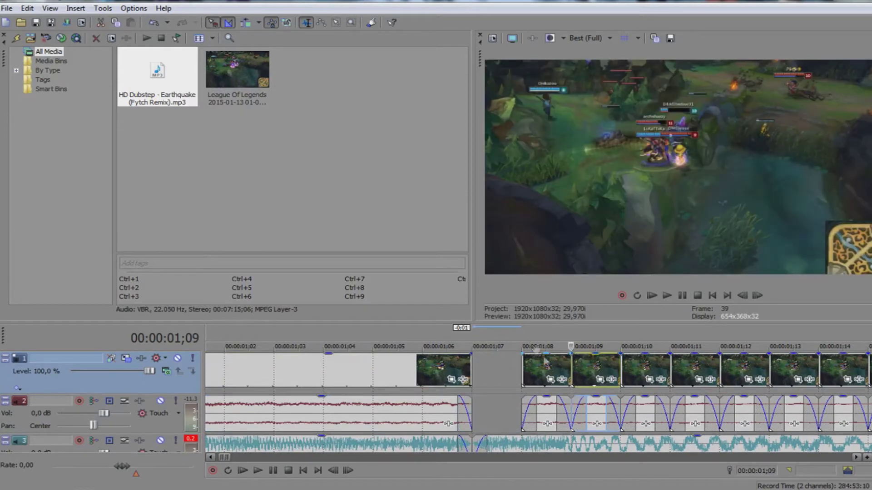
key("Delete")
left_click(688, 370)
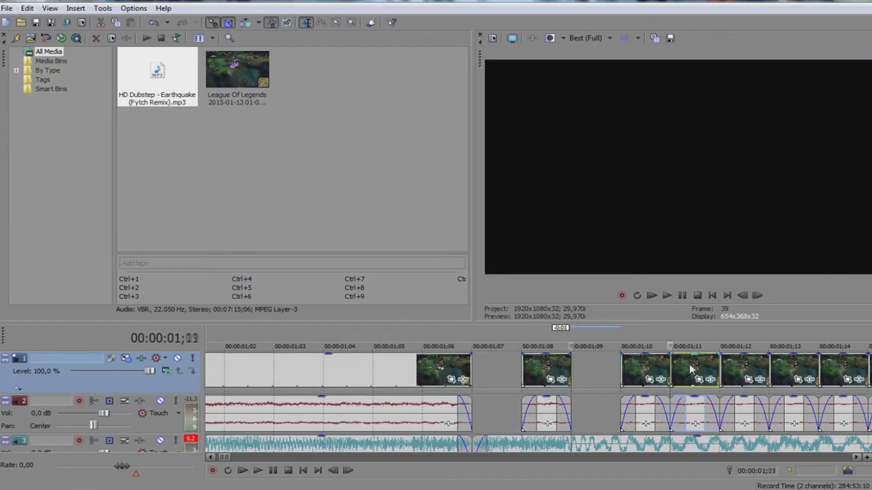
key("Delete")
left_click(798, 368)
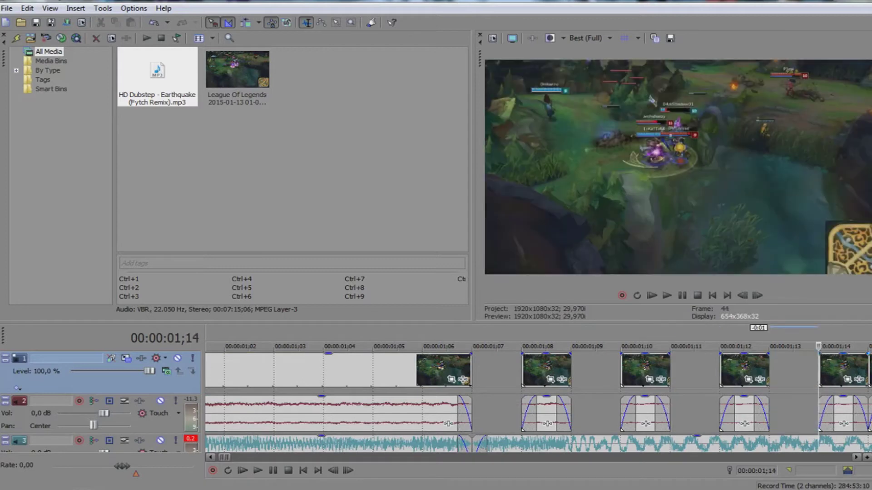
key("Delete")
left_click_drag(856, 457, 859, 460)
scroll(262, 389, "down", 3)
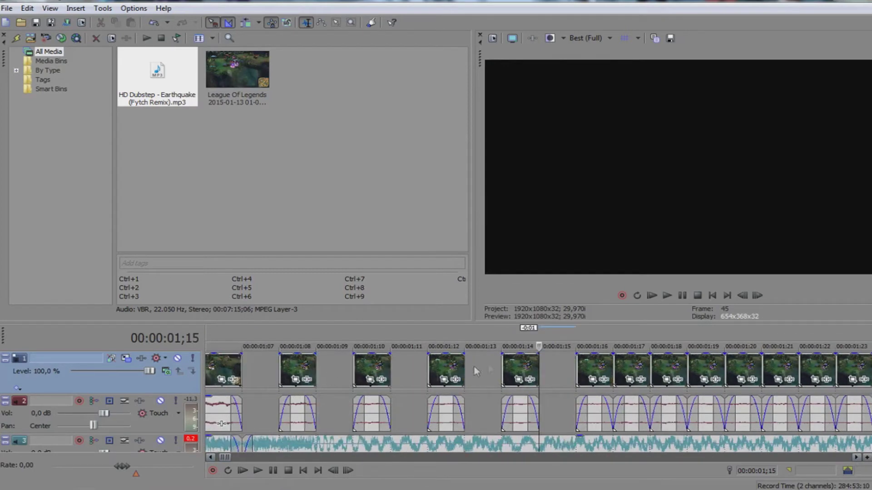
- Delete the one-frame gameplay pieces at 00:00:01;17, 00:00:01;19 and 00:00:01;21
left_click_drag(859, 460, 860, 460)
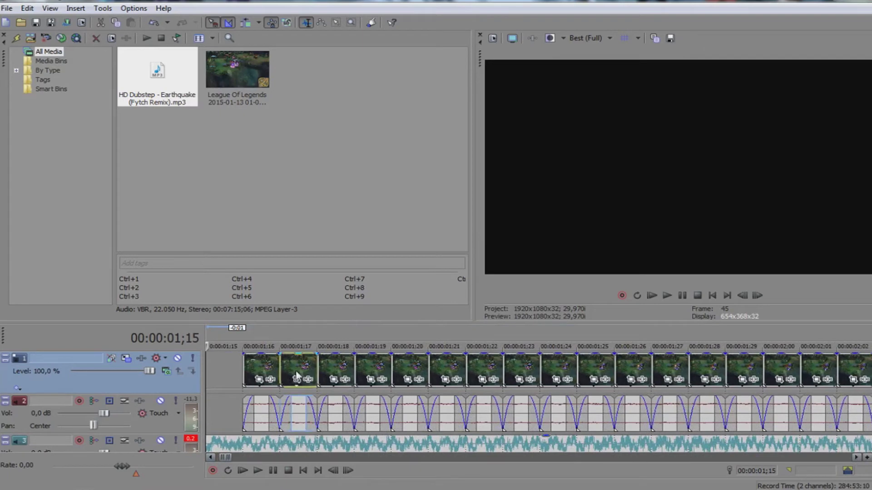
left_click(296, 375)
key("Delete")
left_click(372, 371)
key("Delete")
left_click(447, 371)
key("Delete")
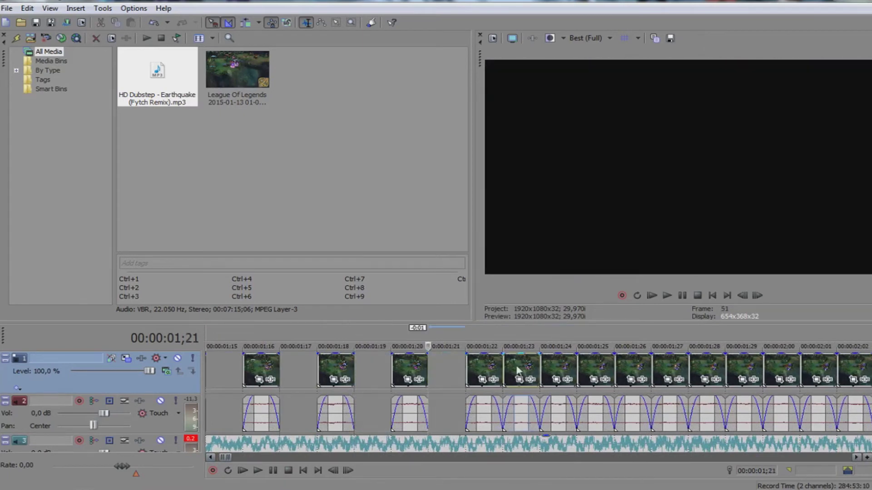
- Continue deleting every second one-frame gameplay piece from 00:00:01;23 through 00:00:02;01
left_click(518, 371)
key("Delete")
left_click(595, 370)
key("Delete")
left_click(671, 370)
key("Delete")
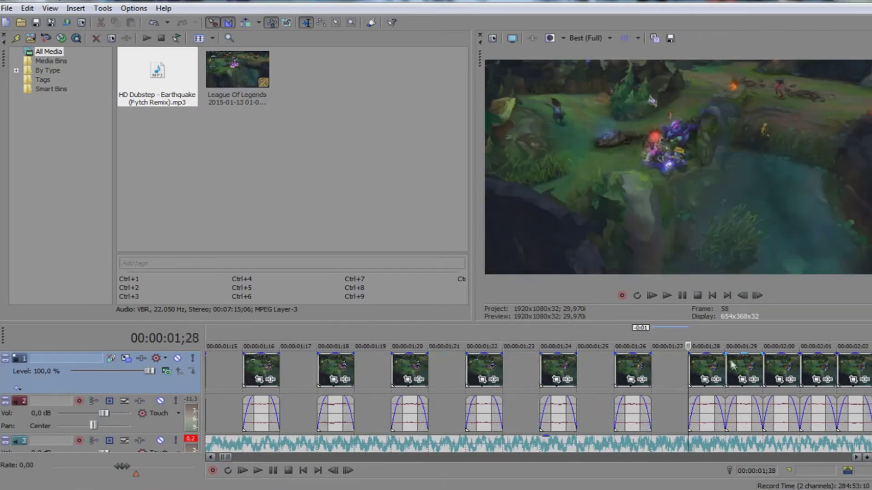
left_click(755, 365)
key("Delete")
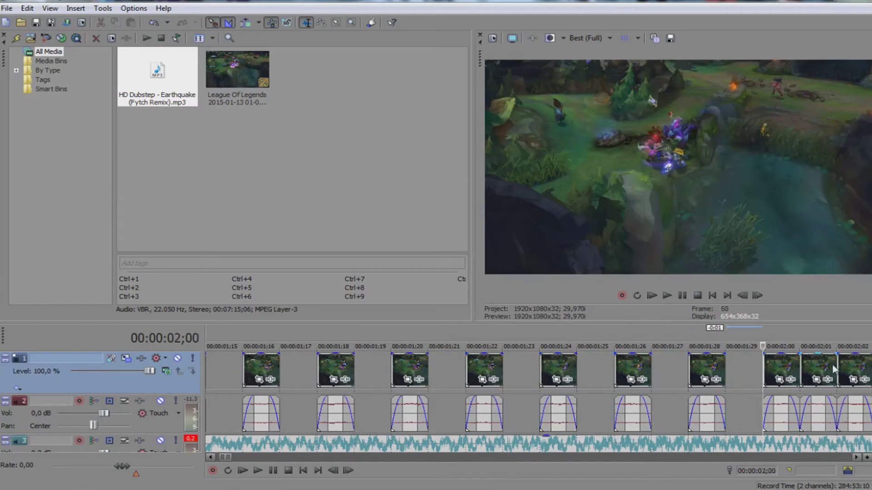
left_click(833, 370)
key("Delete")
- Remove the alternate one-frame gameplay pieces from 00:00:02;03 through 00:00:02;09
left_click(858, 457)
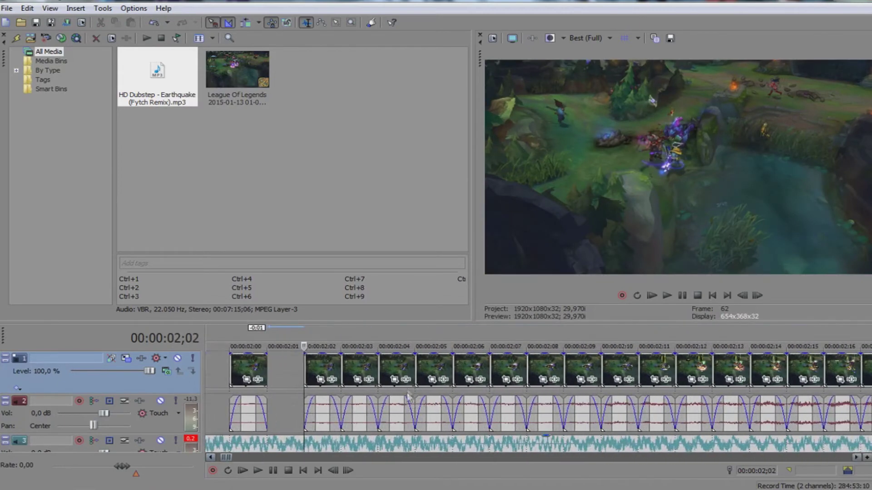
left_click(368, 378)
key("Delete")
left_click(429, 365)
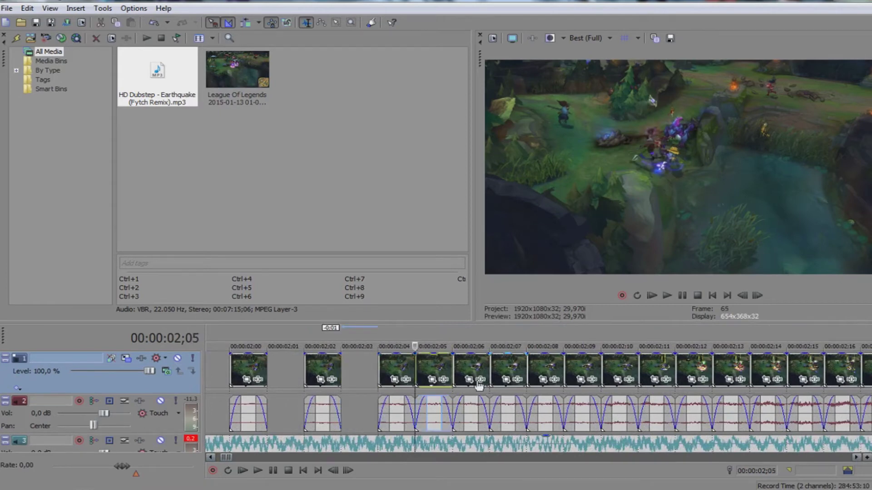
key("Delete")
left_click(495, 367)
key("Delete")
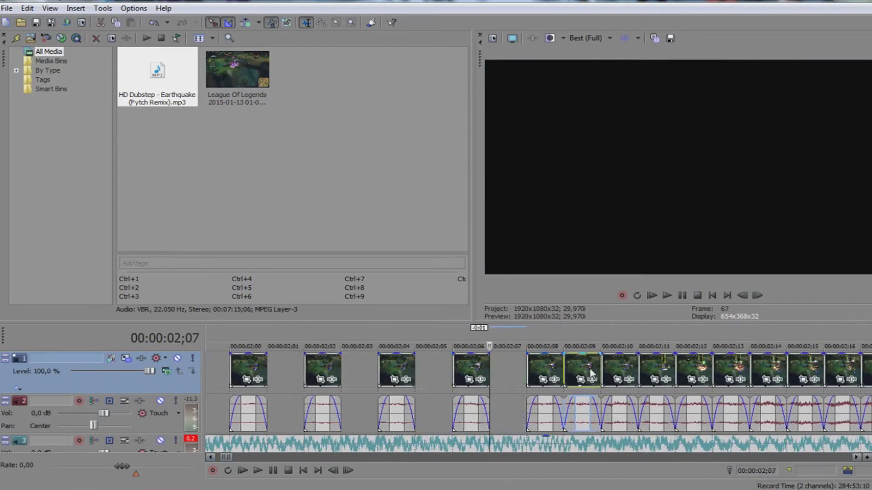
left_click(593, 374)
key("Delete")
- Delete the one-frame gameplay pieces at 00:00:02;11, 00:00:02;13, 00:00:02;15 and 00:00:02;17
left_click(673, 370)
key("Delete")
left_click(714, 370)
key("Delete")
left_click(820, 370)
key("Delete")
left_click(868, 373)
key("Delete")
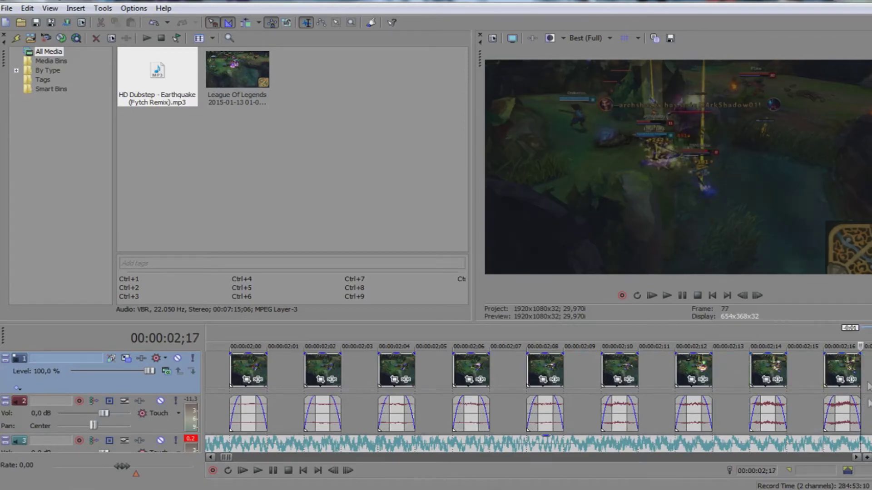
- Delete every second one-frame gameplay piece from 00:00:02;19 through 00:00:02;25
left_click_drag(854, 458, 854, 459)
scroll(738, 427, "down", 5)
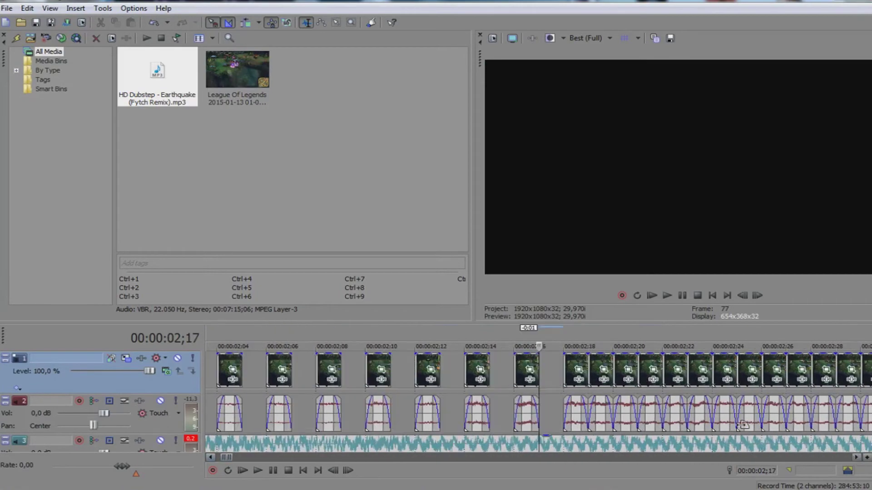
scroll(738, 426, "down", 3)
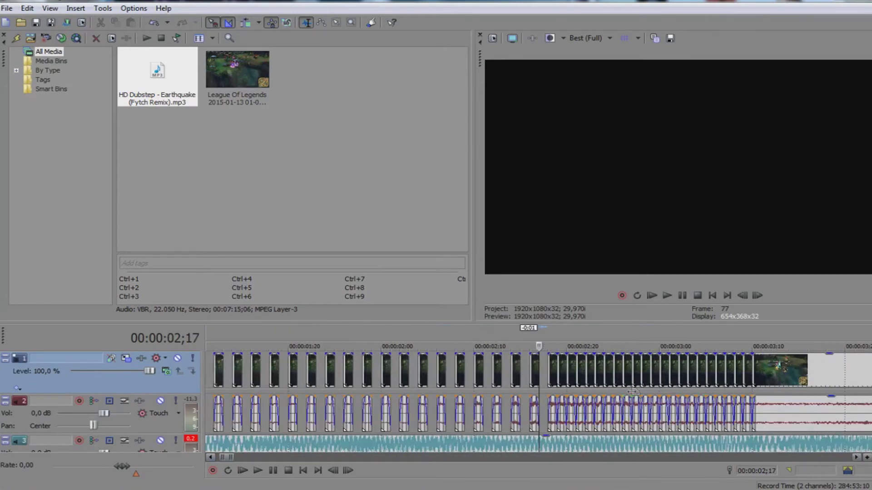
left_click(566, 372)
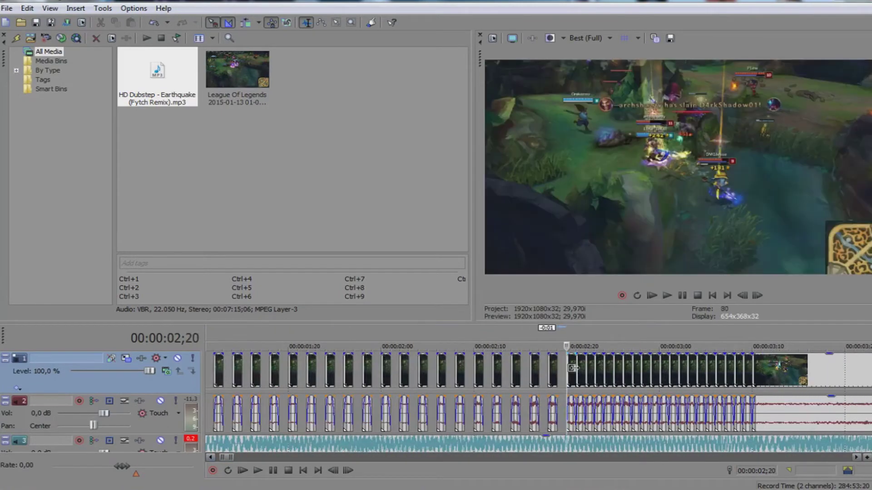
left_click(586, 373)
left_click(595, 373)
left_click(622, 370)
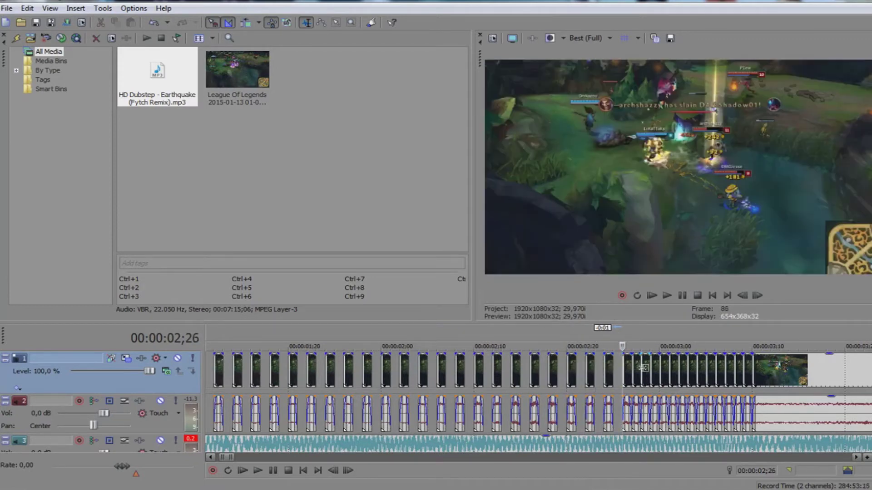
- Delete the remaining alternate one-frame gameplay pieces from 00:00:02;27 through 00:00:03;09
left_click(638, 371)
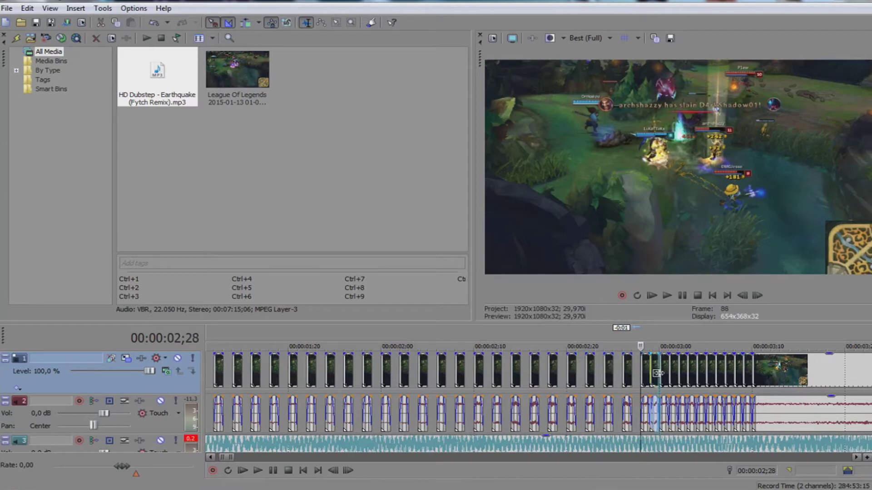
left_click(659, 372)
left_click(678, 369)
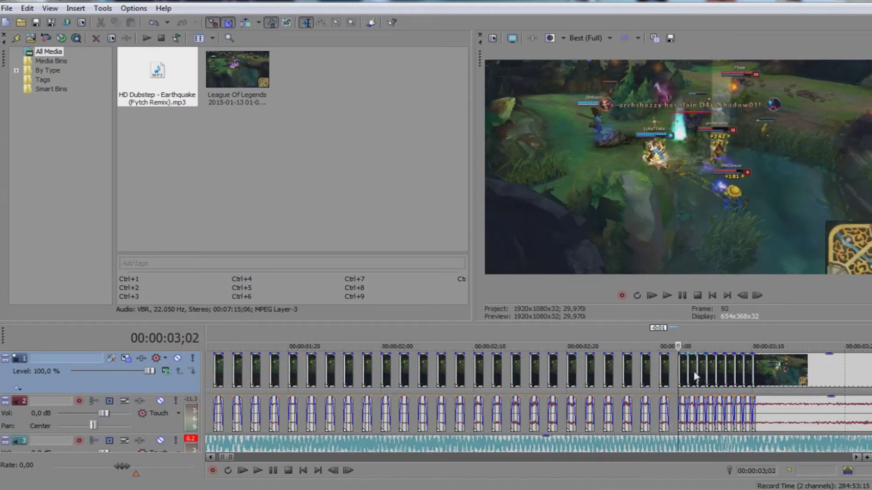
left_click(695, 376)
left_click(716, 371)
left_click(725, 370)
left_click(749, 375)
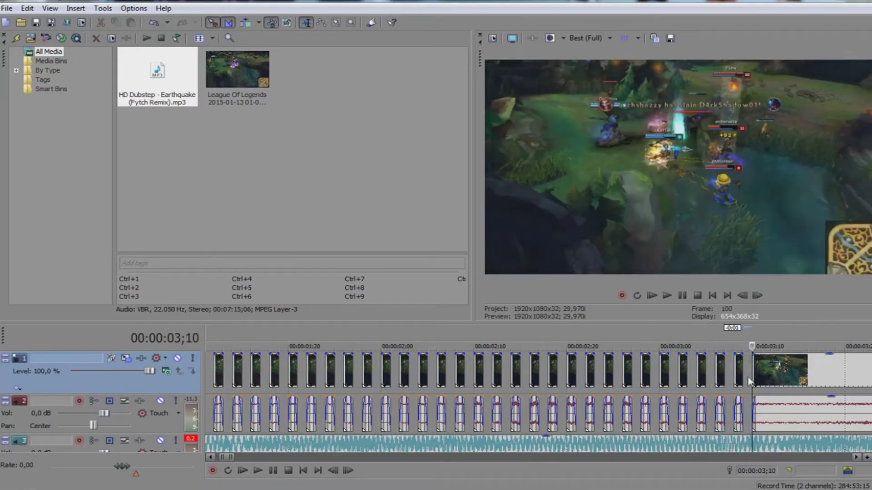
- Play the project from the beginning to review the flickering section, and pause playback after it
scroll(634, 380, "down", 5)
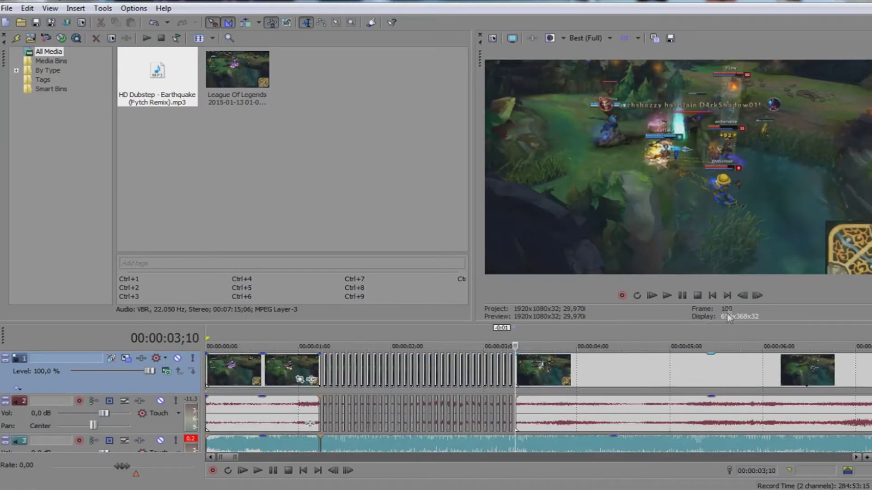
left_click(712, 296)
left_click(667, 295)
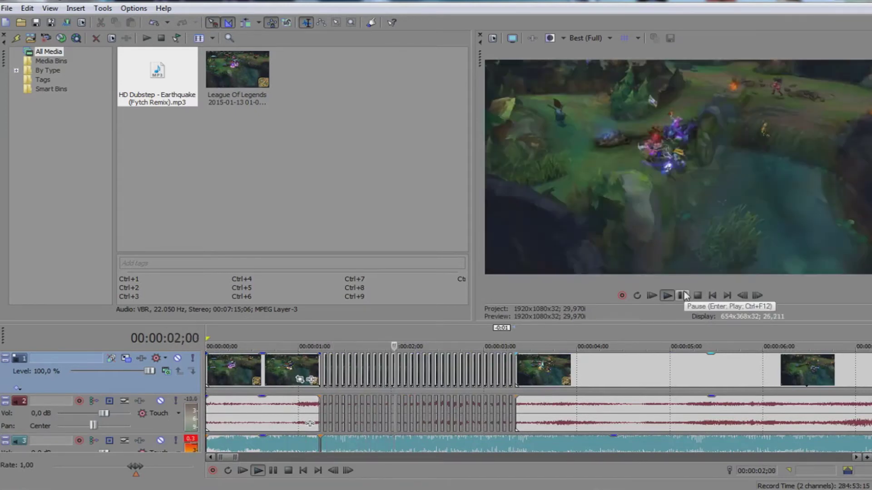
right_click(685, 295)
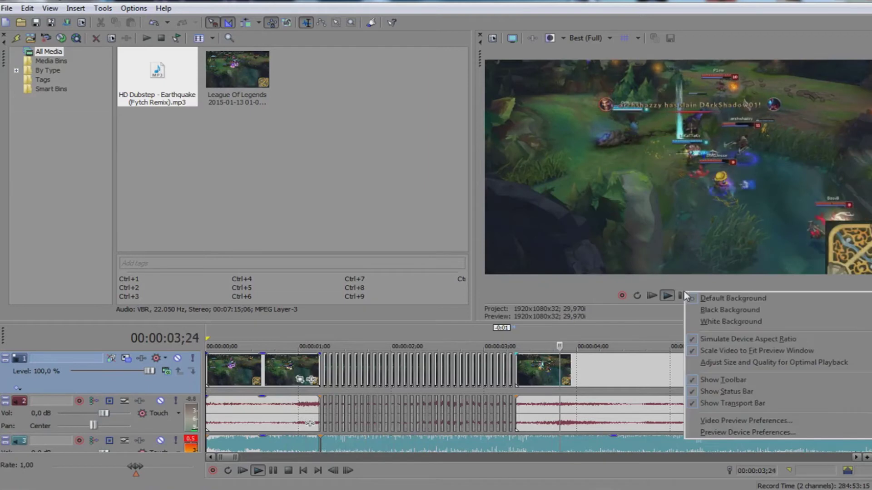
left_click(682, 295)
- Add a generated Solid Color clip with the Red preset on a new video track above the gameplay, starting at 00:00:01;07
scroll(605, 387, "down", 5)
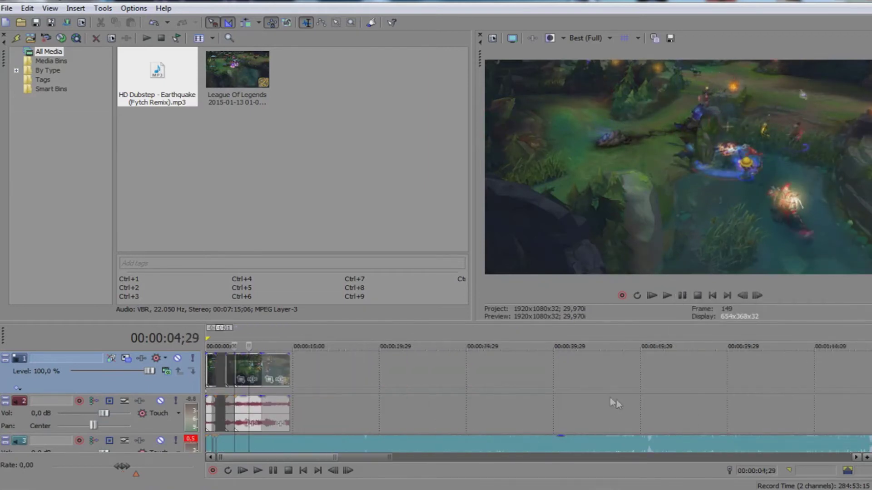
scroll(606, 387, "up", 6)
scroll(498, 417, "down", 3)
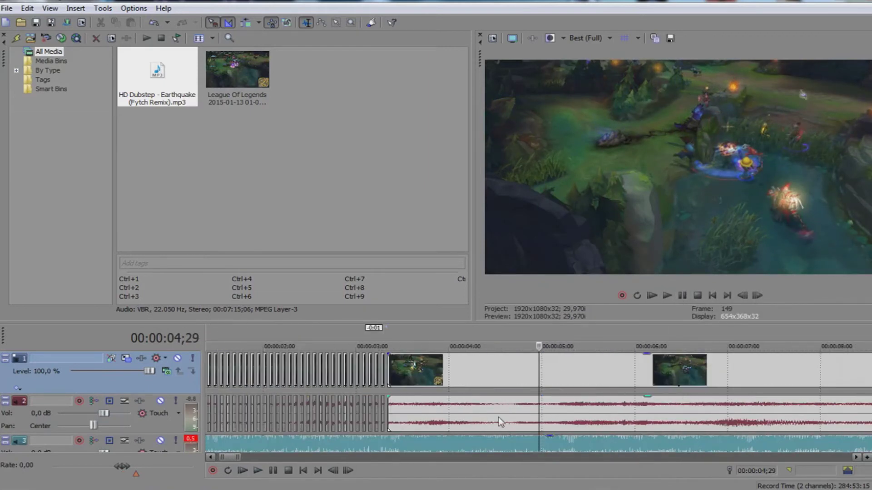
left_click(263, 357)
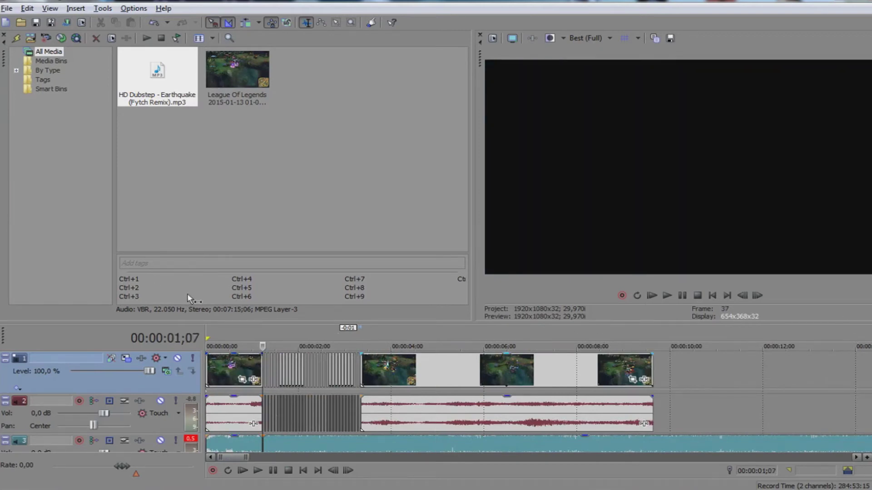
key("alt+9")
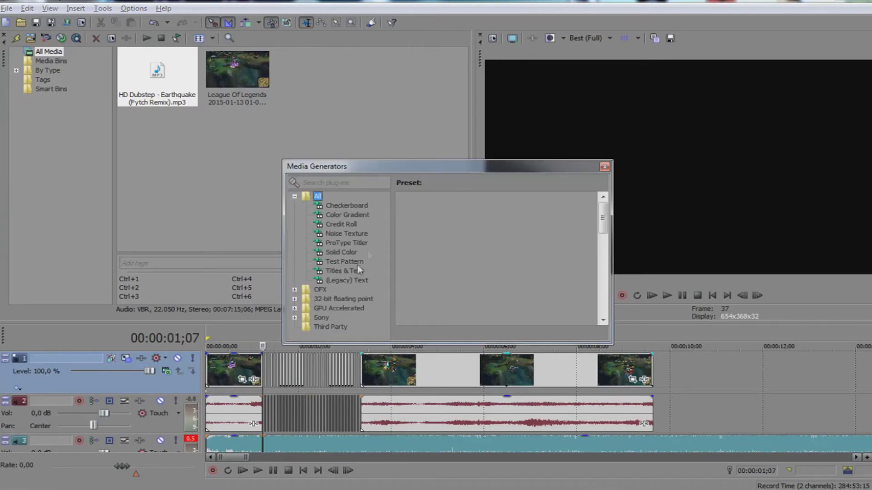
left_click(357, 272)
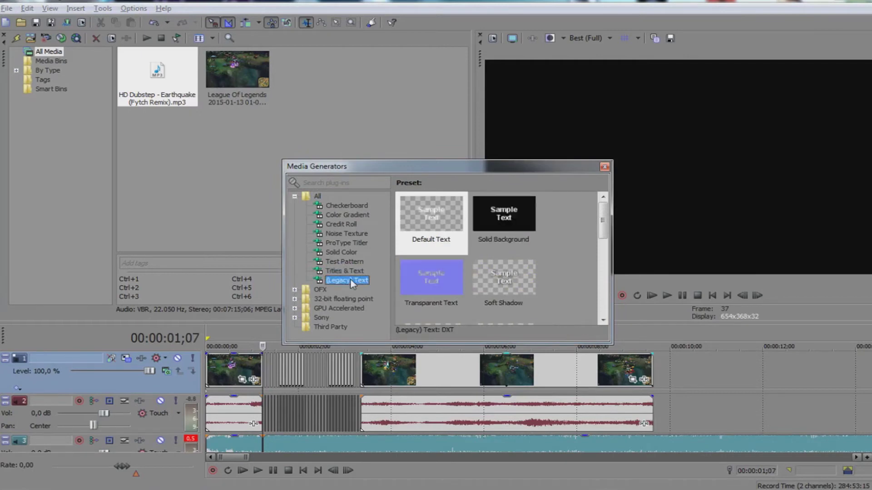
left_click(346, 271)
left_click(347, 253)
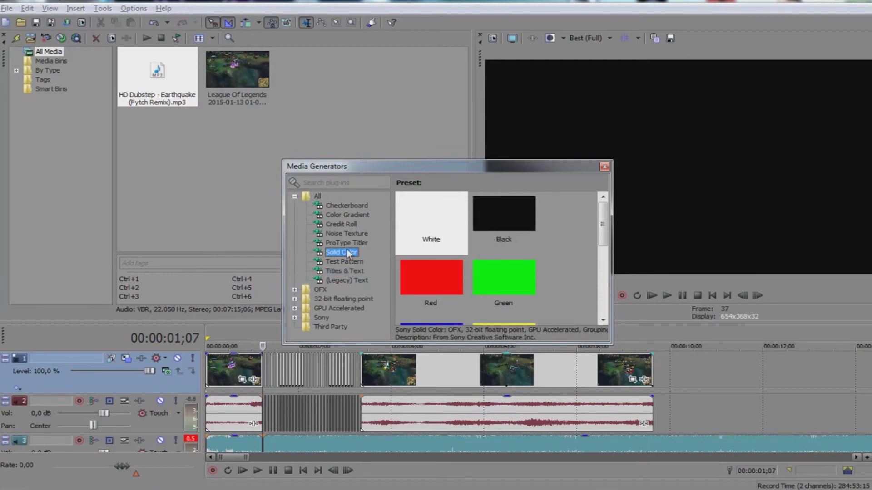
left_click(433, 277)
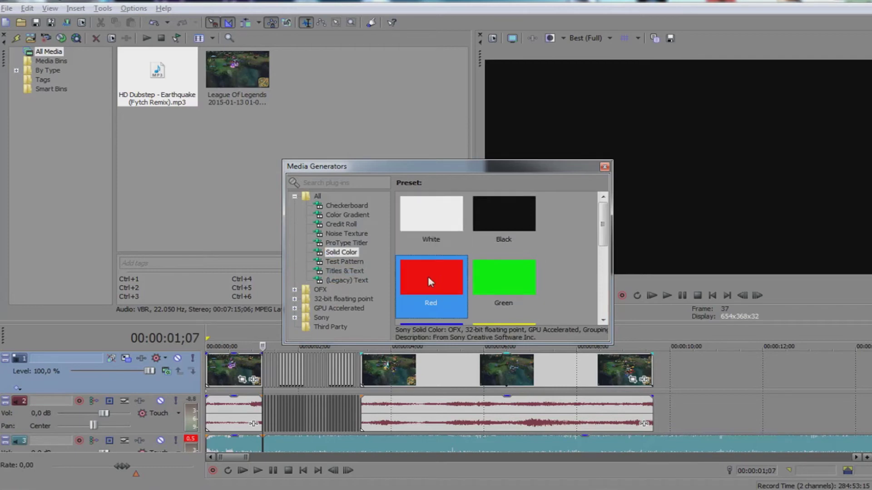
left_click_drag(420, 284, 269, 353)
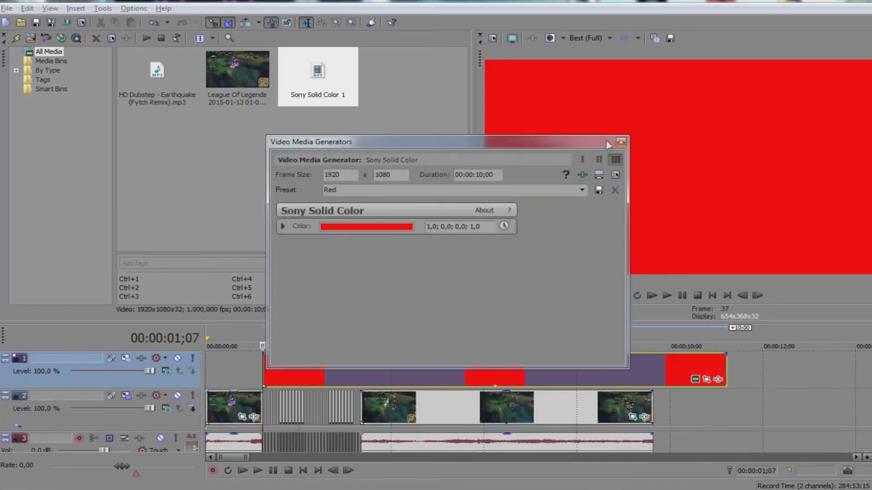
- Trim the end of the red solid colour clip so it ends where the cut-up gameplay section ends
left_click_drag(487, 143, 217, 4)
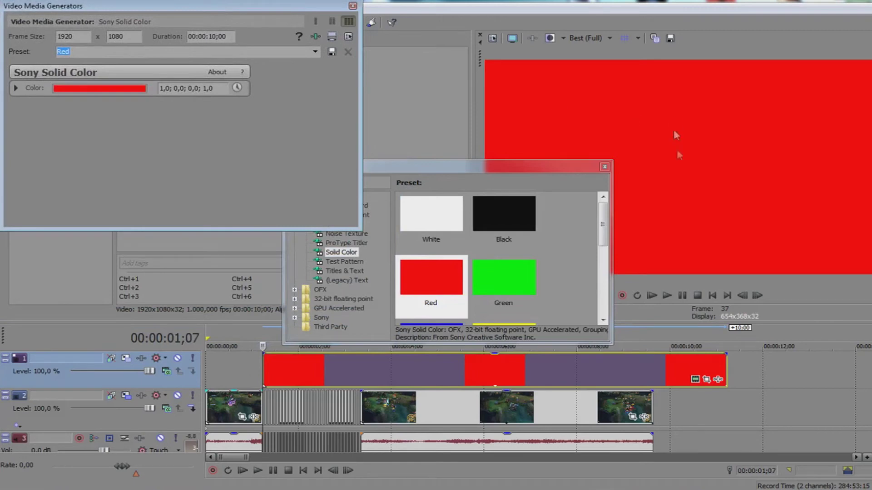
left_click(604, 167)
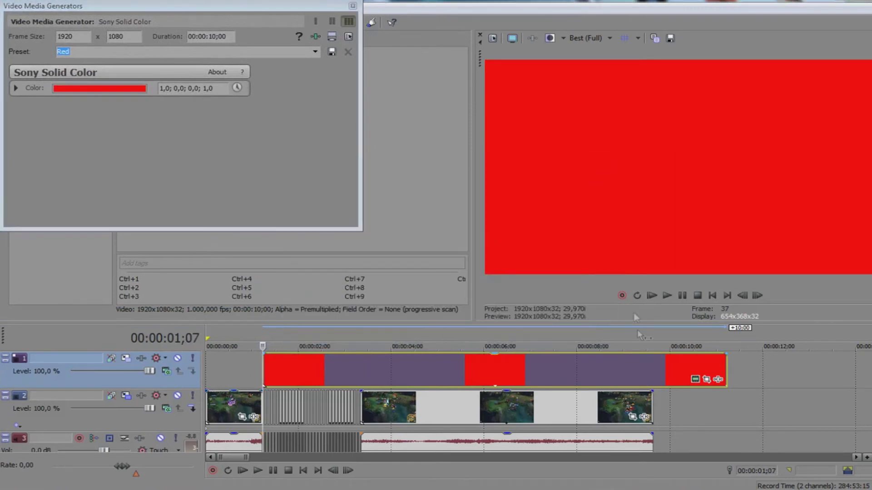
left_click_drag(728, 374, 358, 423)
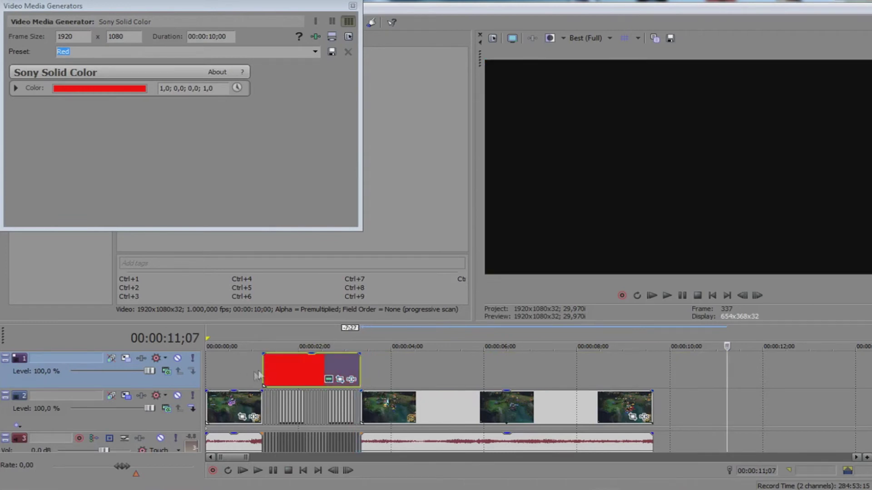
- Lower the red clip's opacity to a dim dark red and trim one frame off its start
left_click(262, 374)
scroll(473, 379, "up", 3)
scroll(473, 379, "up", 2)
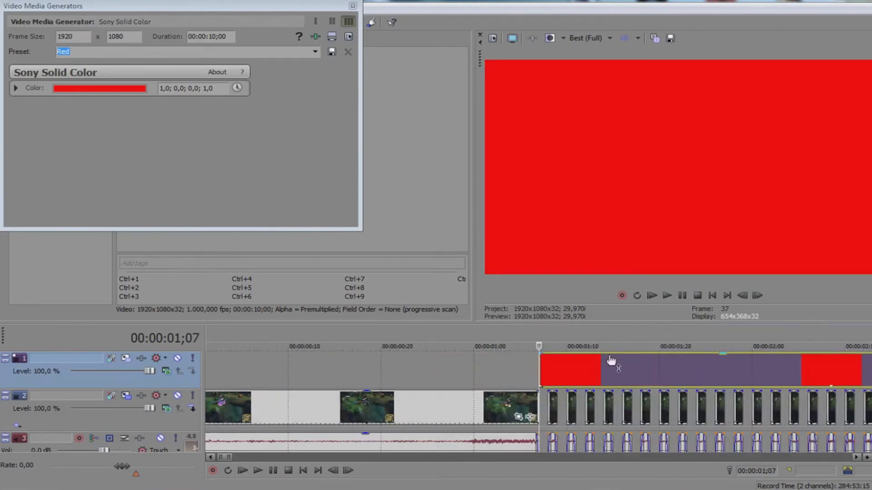
left_click_drag(611, 357, 610, 379)
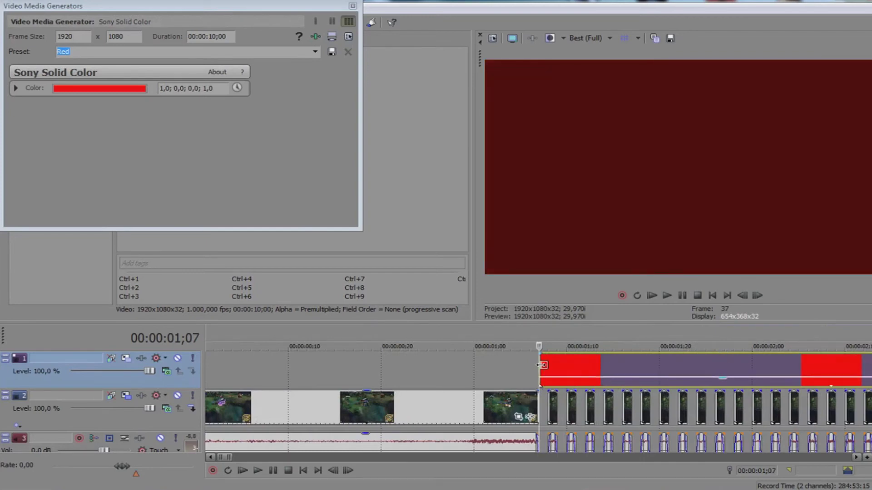
left_click_drag(543, 365, 547, 369)
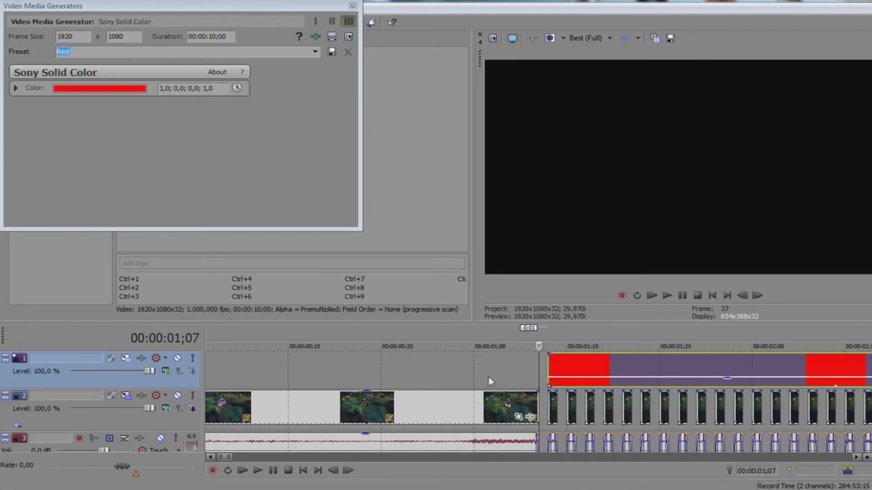
- Play from just before the red clip to review the red flicker, pause after it, and close the generator settings
left_click(491, 382)
scroll(511, 370, "down", 5)
left_click(666, 295)
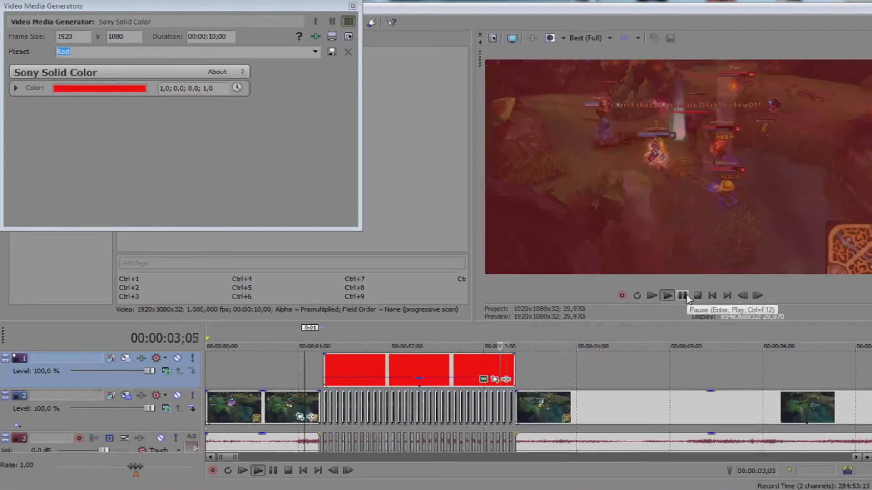
left_click(682, 296)
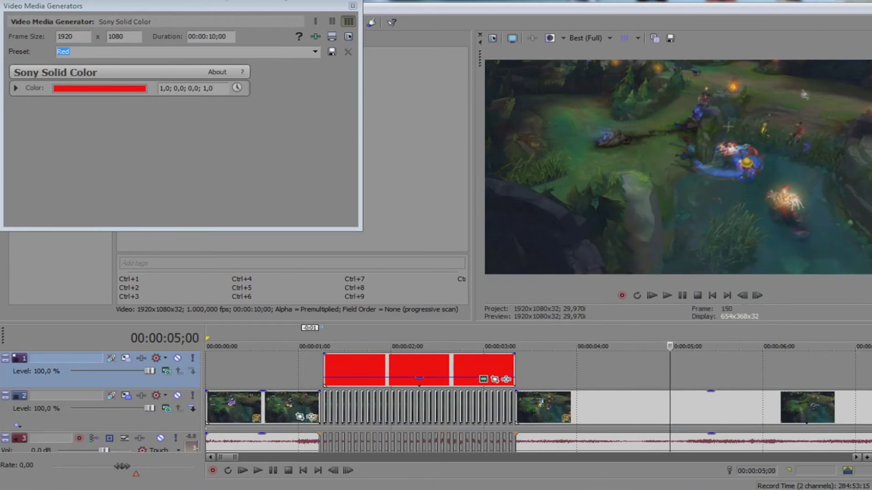
left_click(352, 5)
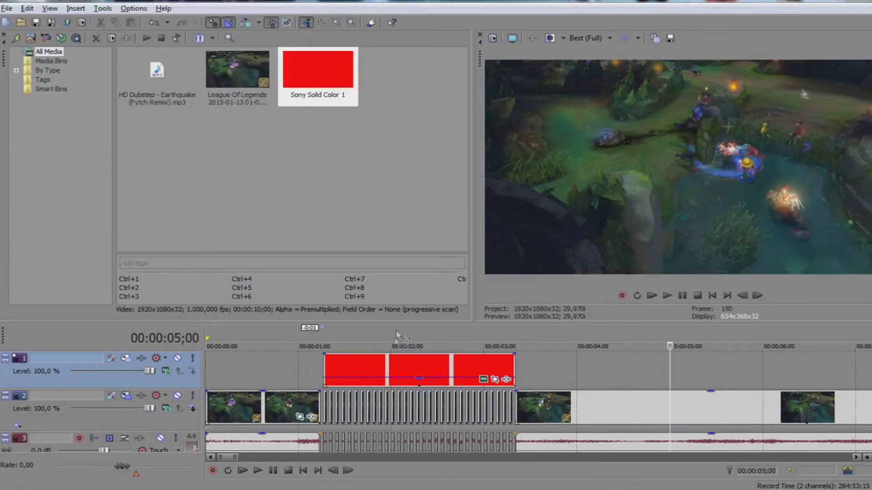
- Add the Sony Glow effect to the gameplay video track
left_click(213, 408)
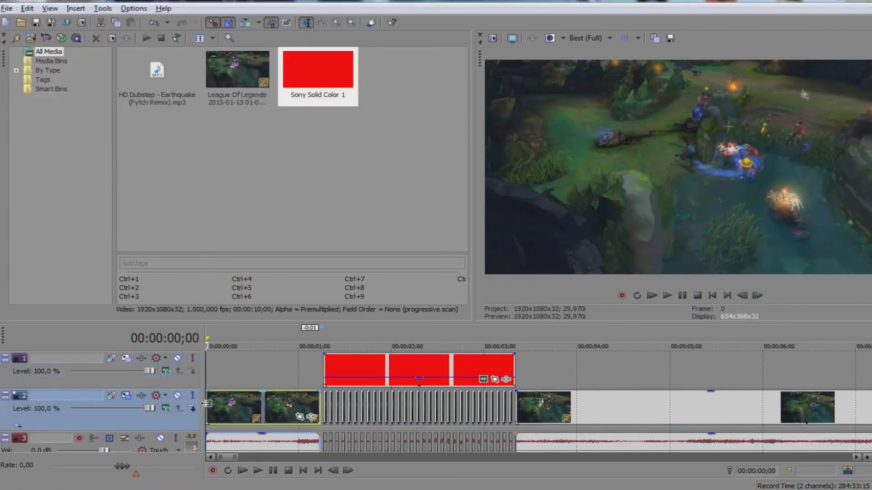
left_click(142, 395)
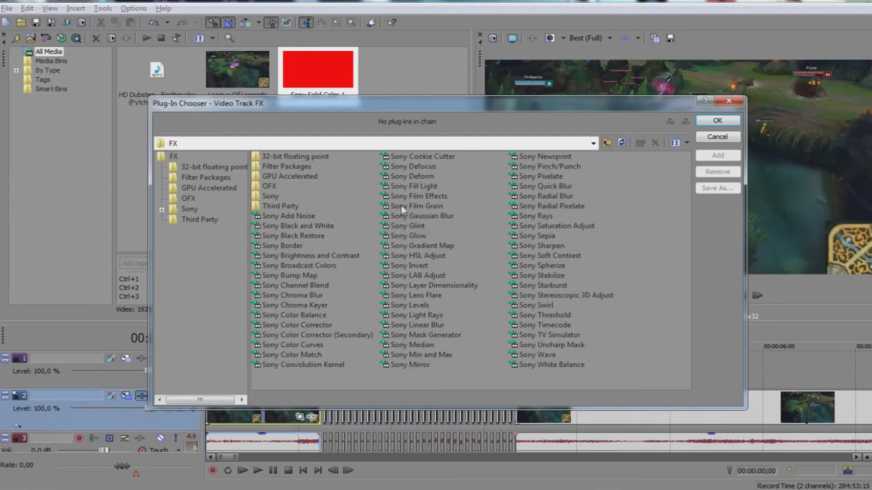
left_click(416, 235)
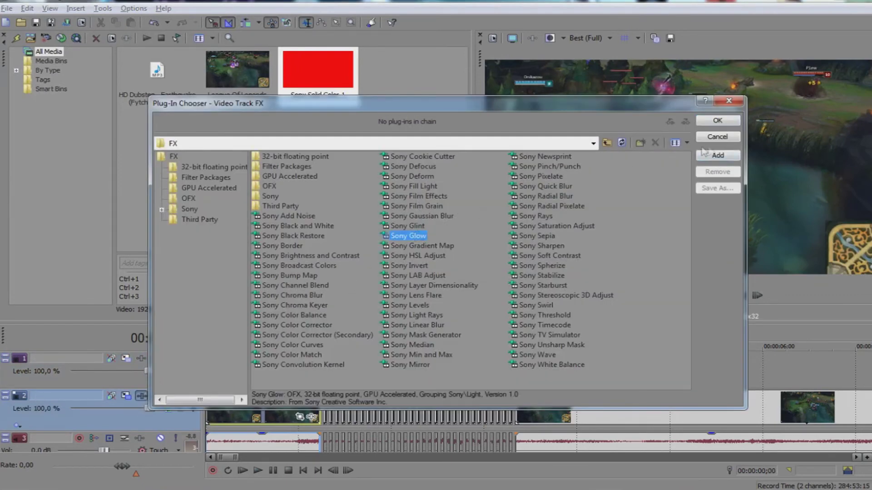
left_click(716, 156)
left_click(721, 121)
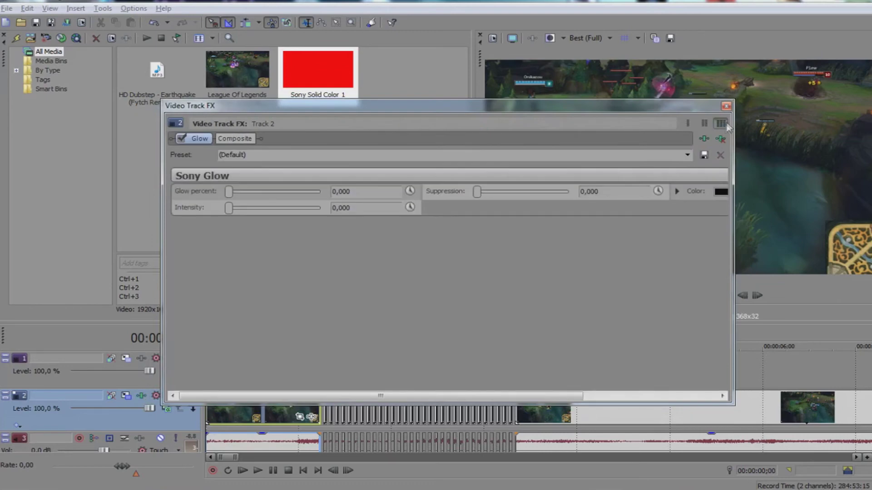
- Set the Glow effect's colour to red, HSV 0; 0,93; 0,72
left_click(721, 192)
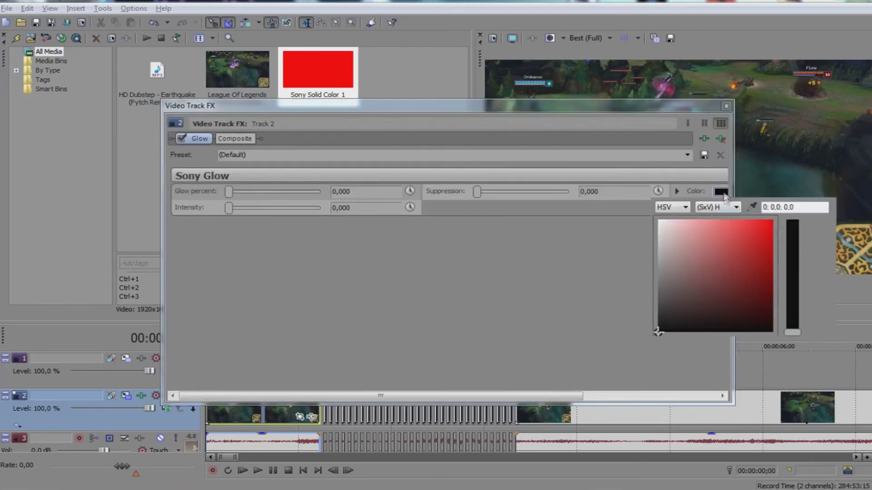
left_click(765, 238)
mouse_move(767, 238)
left_mouse_down()
mouse_move(762, 249)
mouse_move(770, 252)
left_mouse_up()
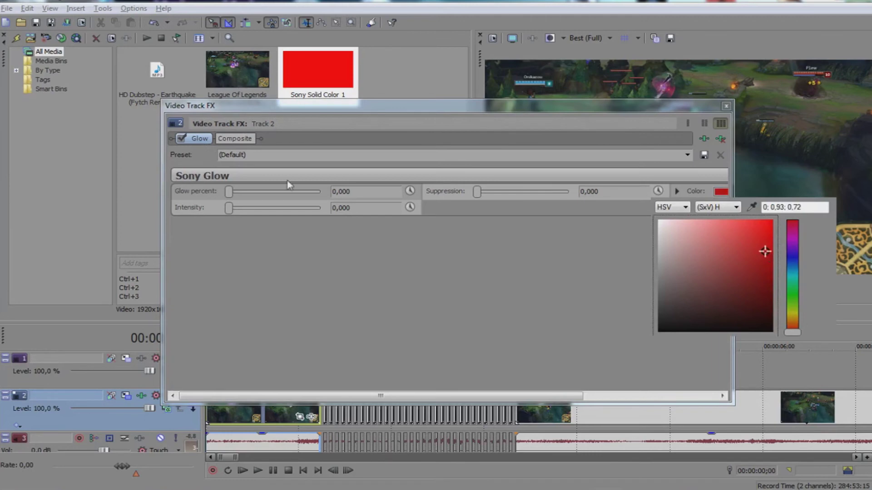
- Set the Glow intensity to 0,816 and play the project from the beginning to check the effect
left_click(229, 190)
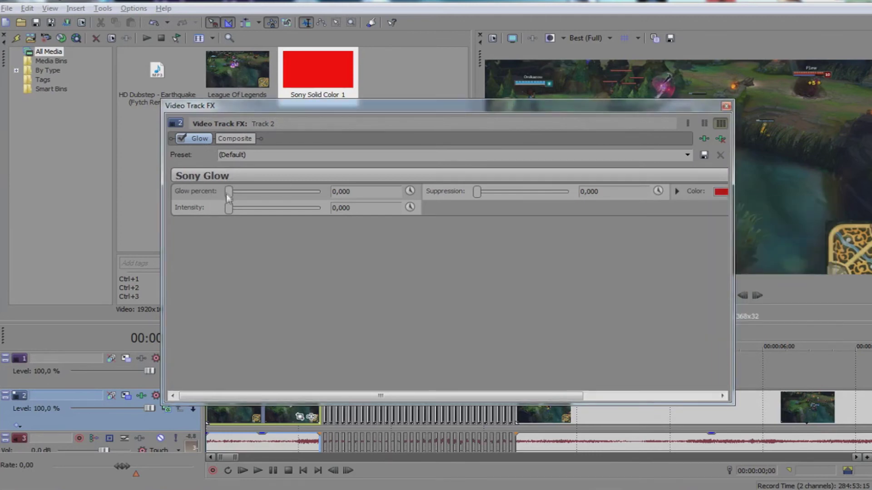
left_click_drag(228, 209, 236, 191)
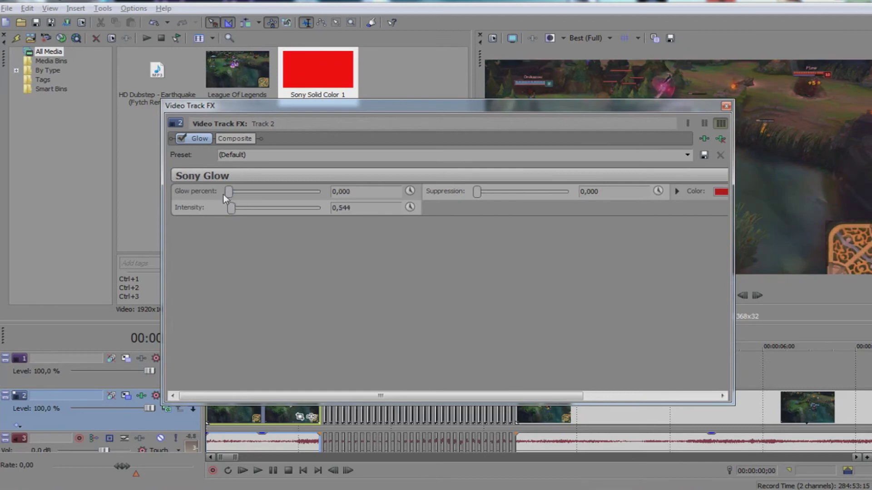
left_click_drag(229, 191, 234, 209)
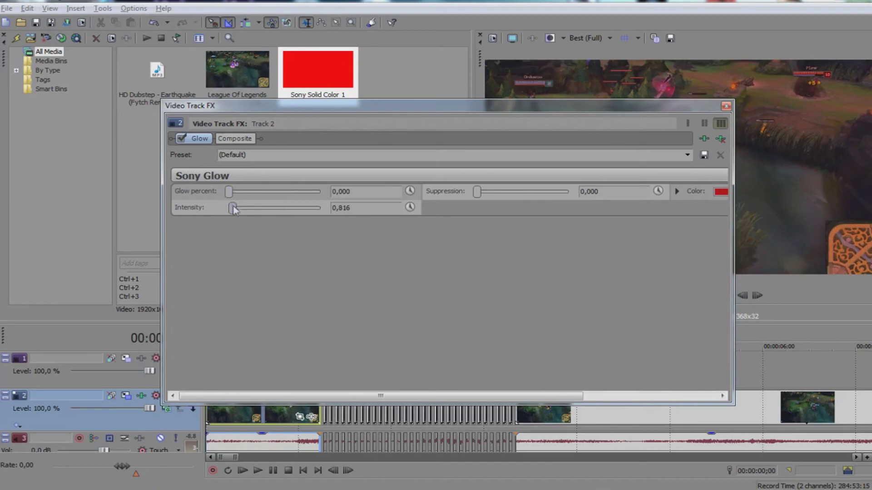
left_click(725, 106)
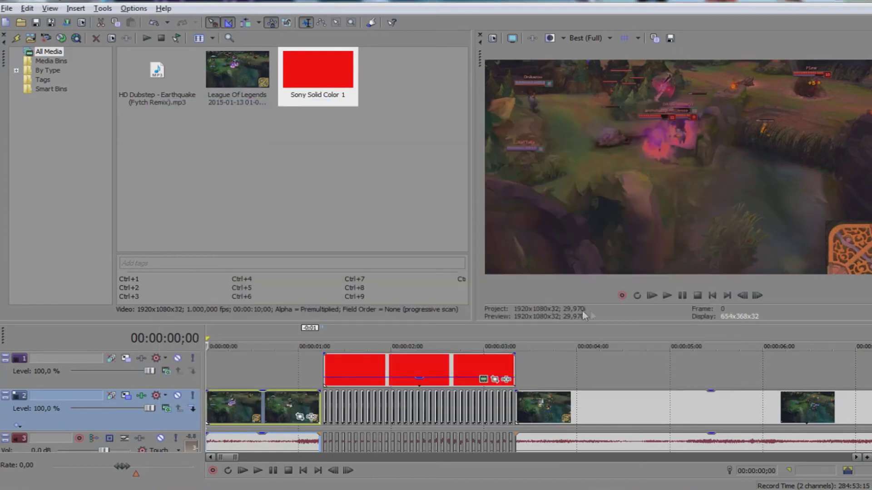
left_click(671, 297)
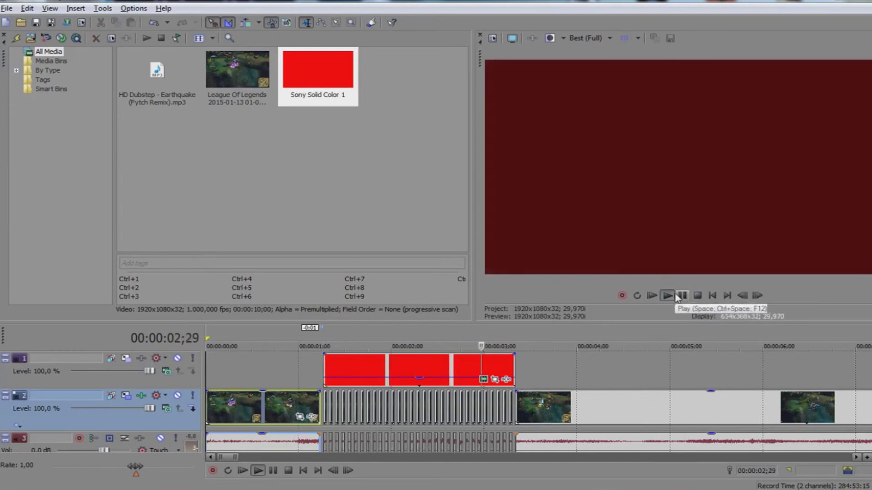
left_click(688, 299)
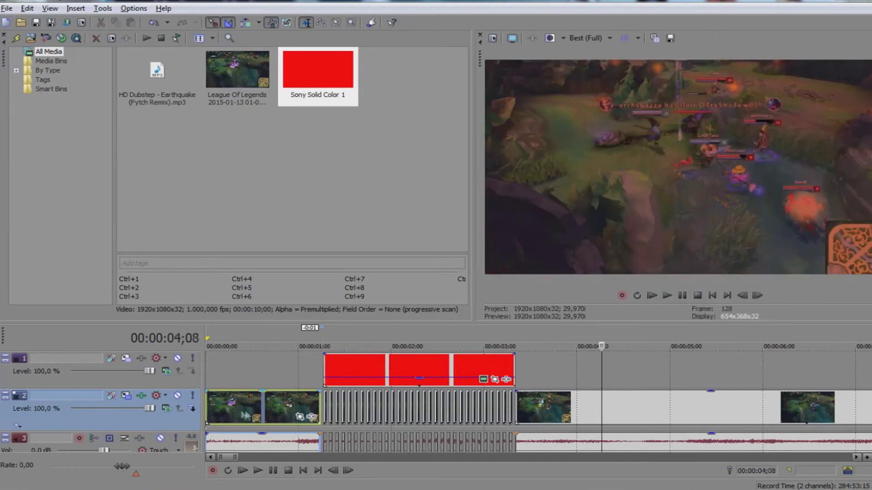
- Add the Sony Glint effect after Glow on the gameplay track
left_click(142, 395)
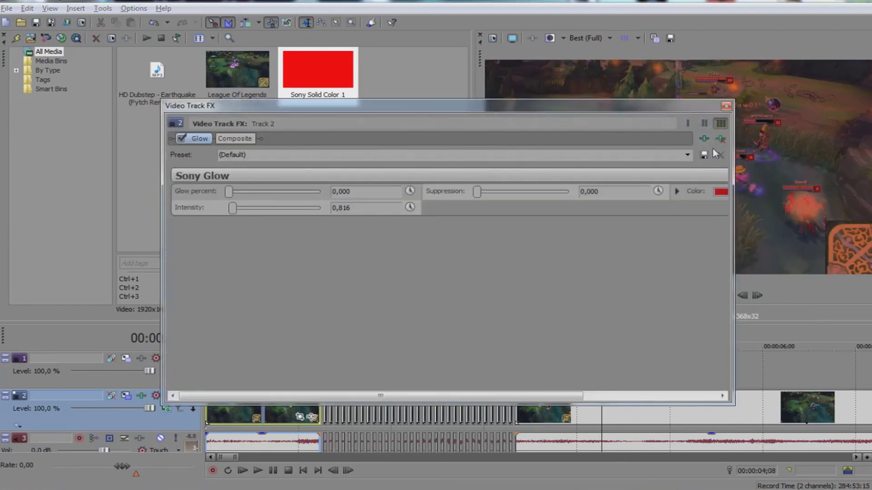
left_click(704, 138)
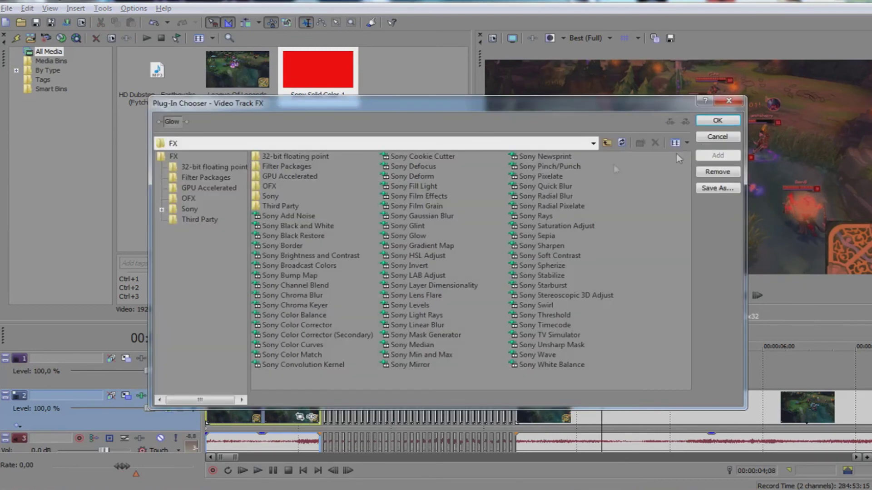
left_click(412, 225)
left_click(726, 157)
left_click(715, 121)
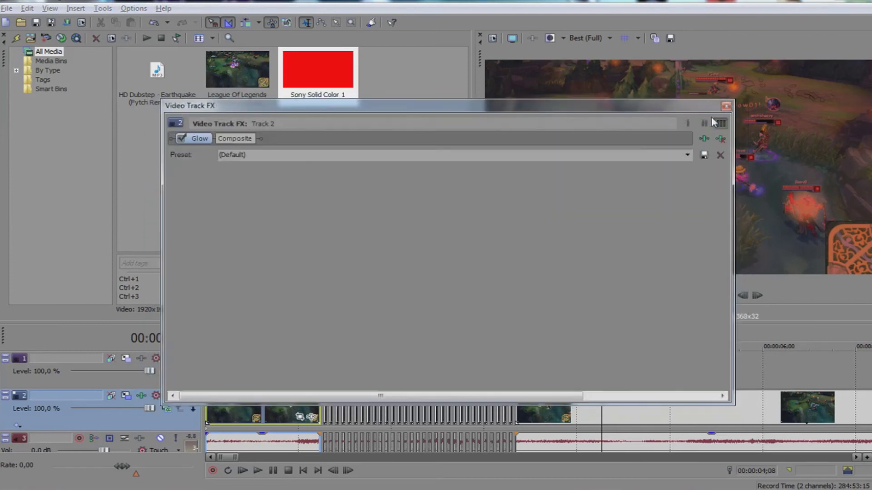
- Set Glint's boost to 20,48, horizontal radius to 81,95, vertical radius to 76,97 and orientation to 200,36
left_click_drag(381, 112, 204, 1)
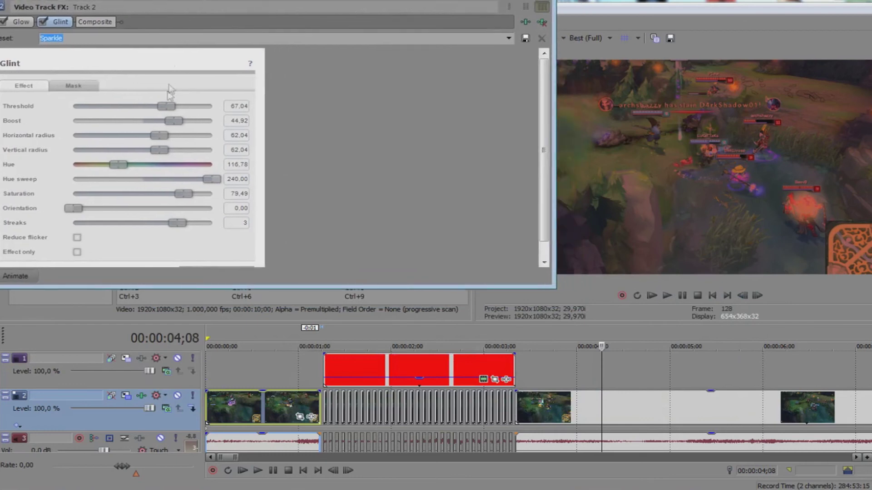
mouse_move(158, 149)
left_mouse_down()
mouse_move(204, 150)
mouse_move(166, 150)
left_mouse_up()
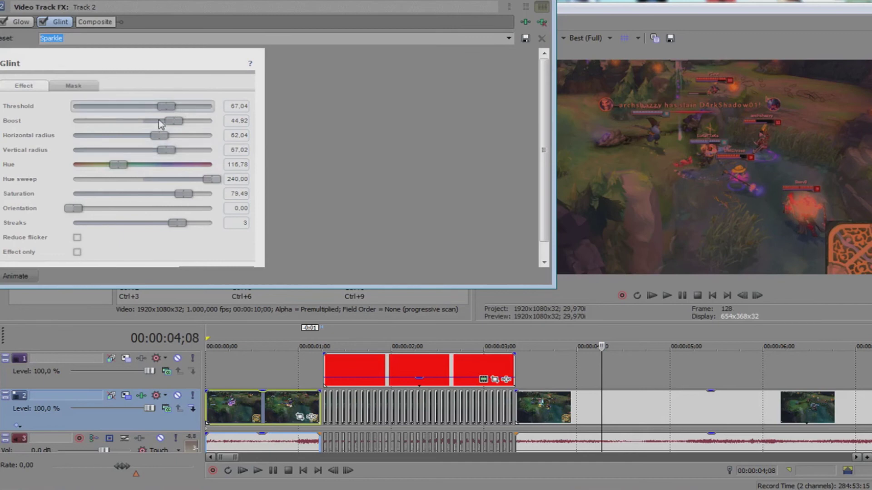
left_click_drag(175, 121, 162, 121)
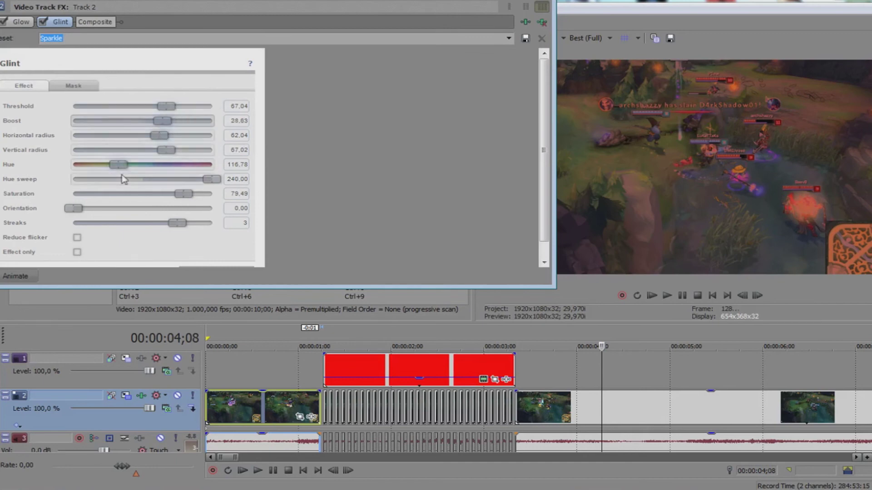
left_click_drag(76, 211, 129, 215)
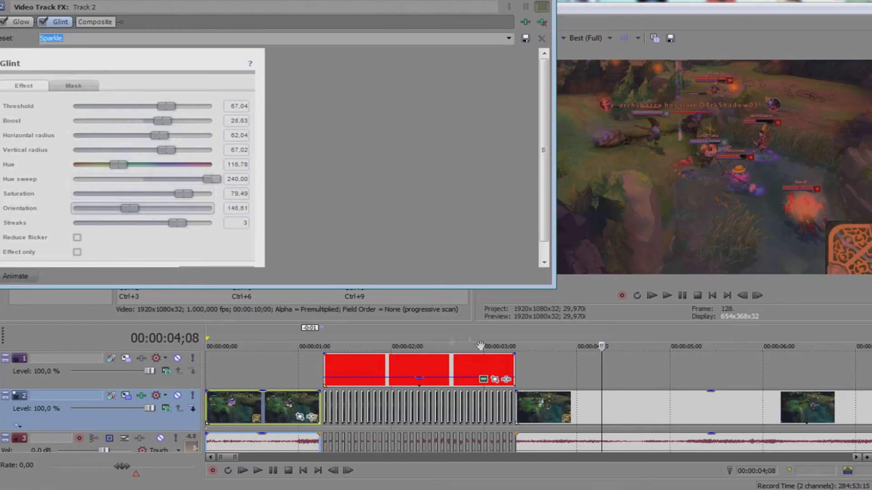
left_click(250, 414)
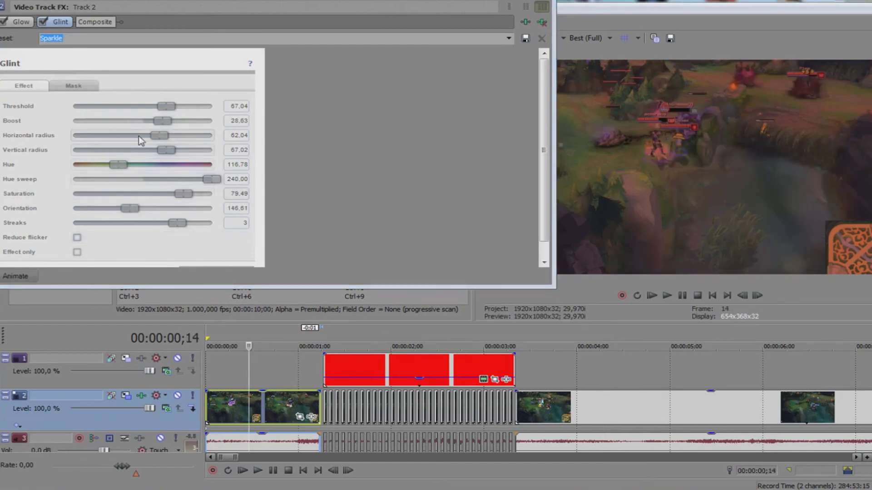
left_click_drag(161, 123, 179, 154)
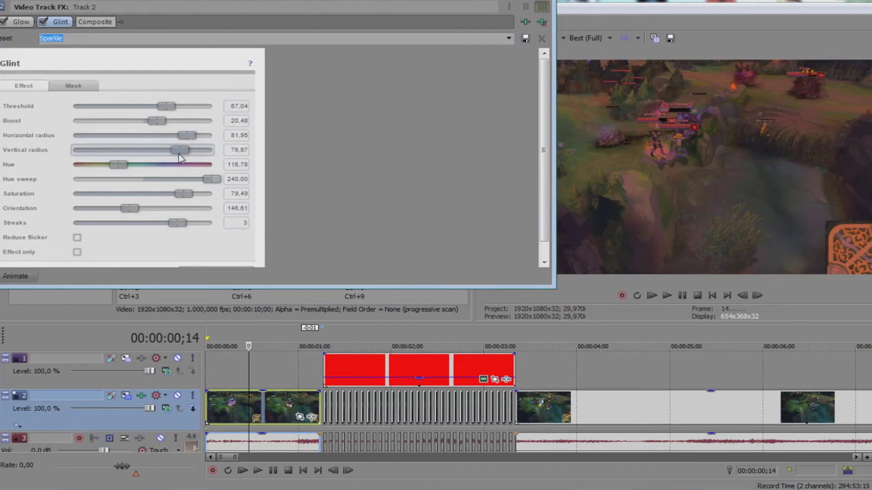
left_click_drag(129, 208, 151, 206)
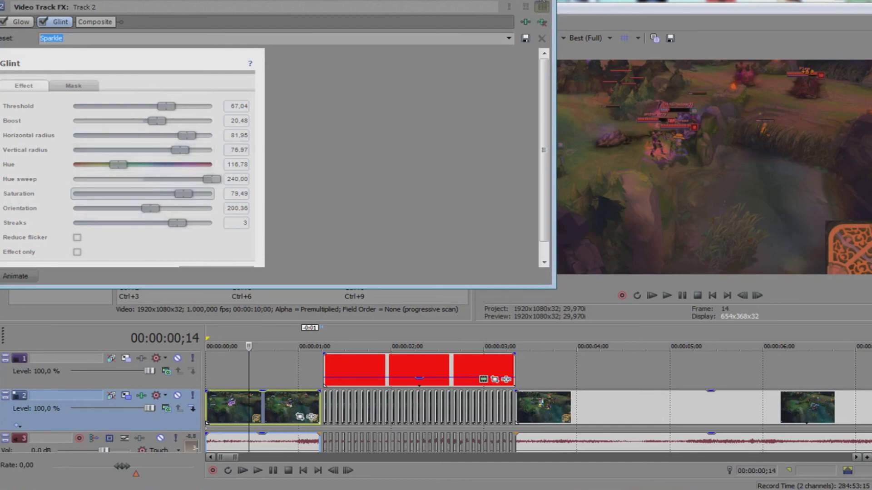
- Close the track effects settings and play the project from 00:00:00;14 to review the Glint effect, pausing in the red section
left_click(548, 7)
left_click(667, 296)
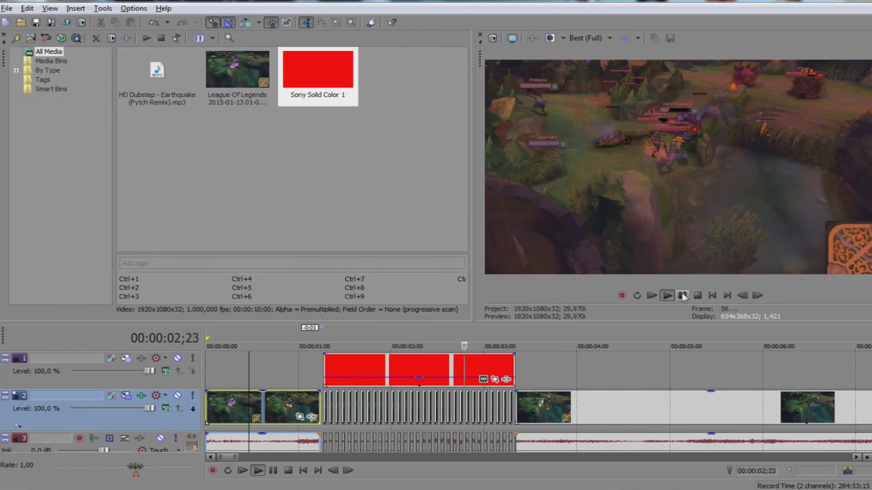
left_click(682, 295)
- Set the preview quality to Best (Auto) and play the project from the beginning
left_click(590, 40)
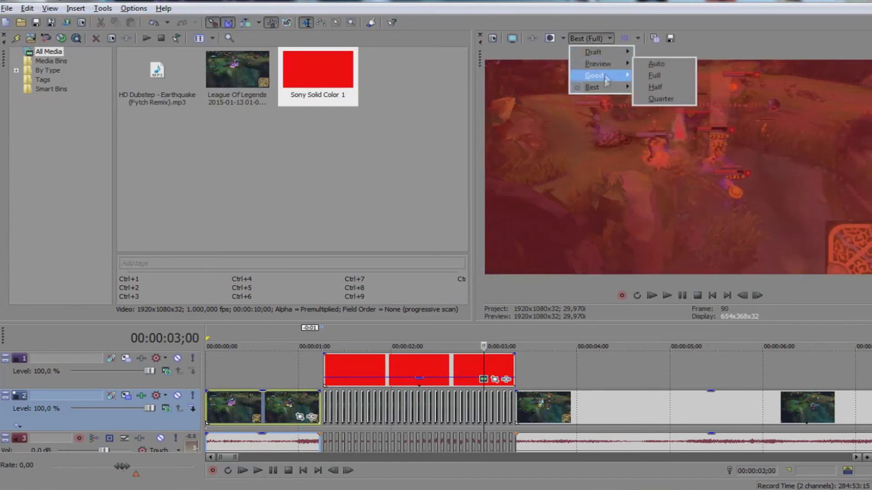
left_click(637, 86)
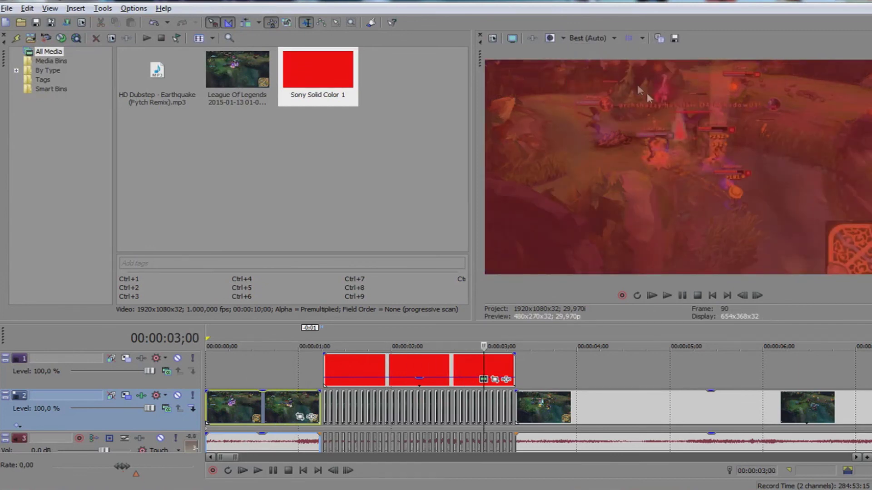
left_click(741, 298)
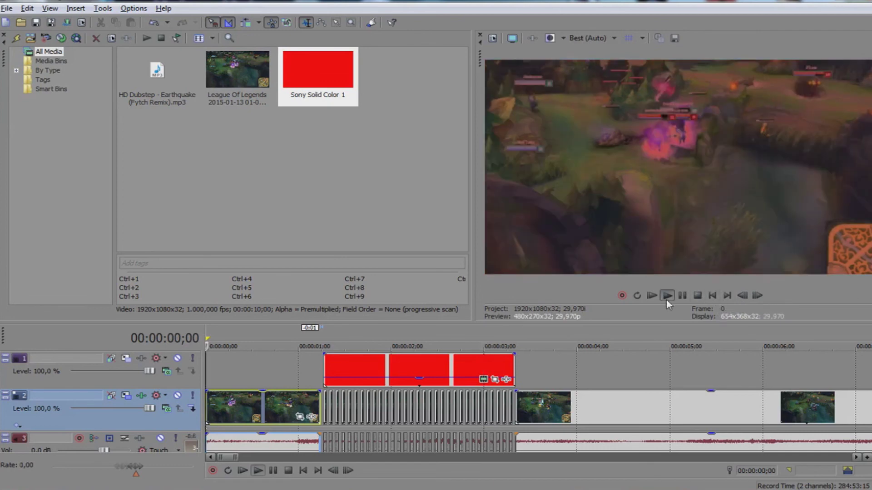
- Play the whole sequence through the red flicker section and pause at about 00:00:07;16 to review the combined effects
left_click(667, 298)
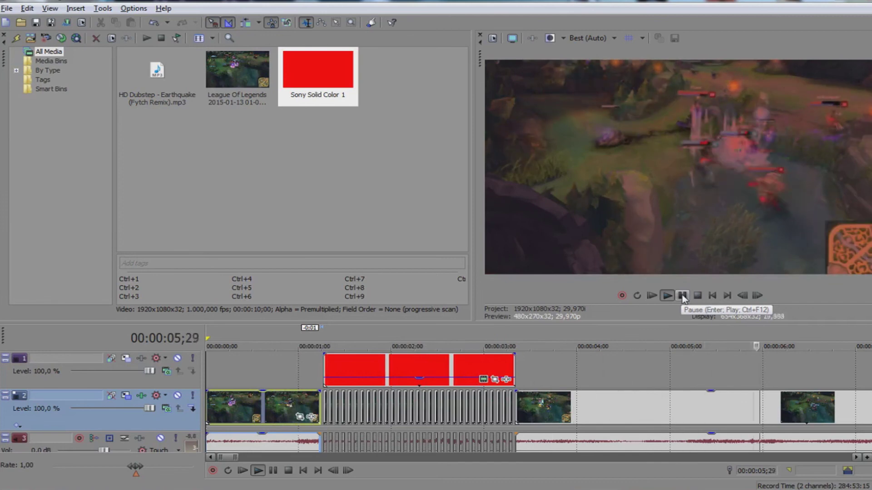
left_click(682, 295)
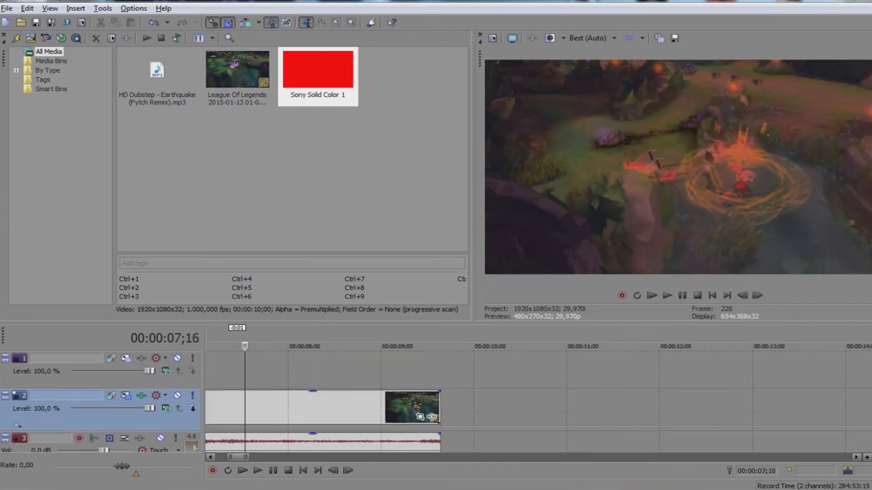
scroll(433, 379, "down", 10)
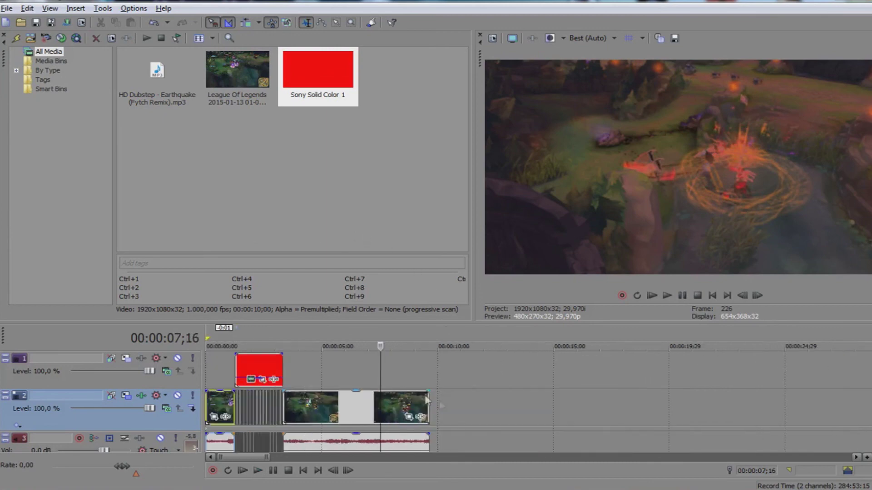
- Create a new project with the HD 1080-60i (1920x1080; 29,970 fps) template, full-resolution rendering quality Best and 8-bit pixel format
left_click(18, 9)
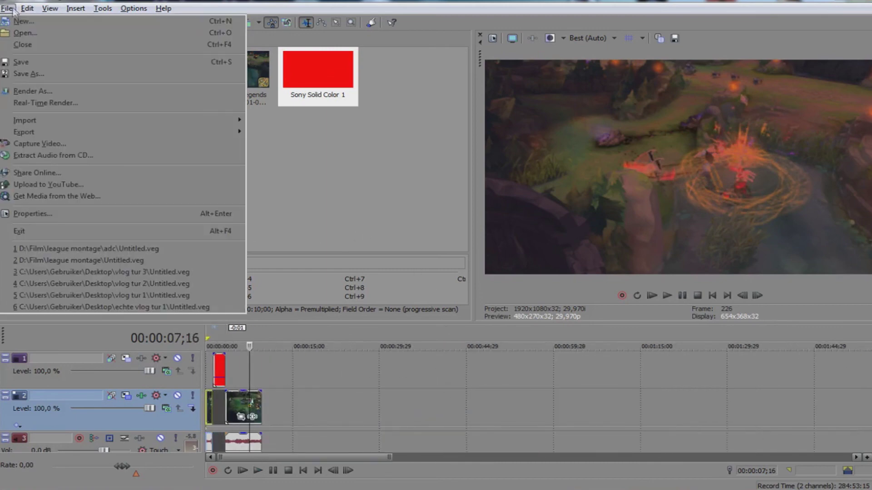
left_click(25, 24)
left_click(441, 291)
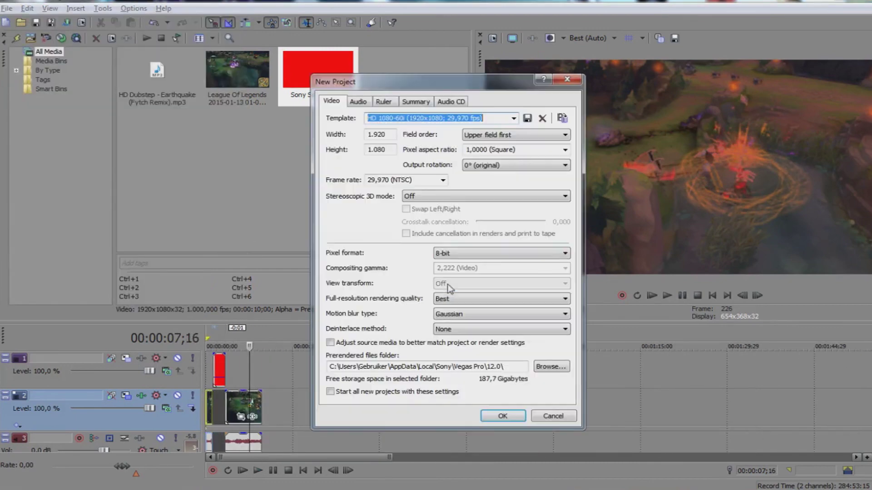
left_click(502, 415)
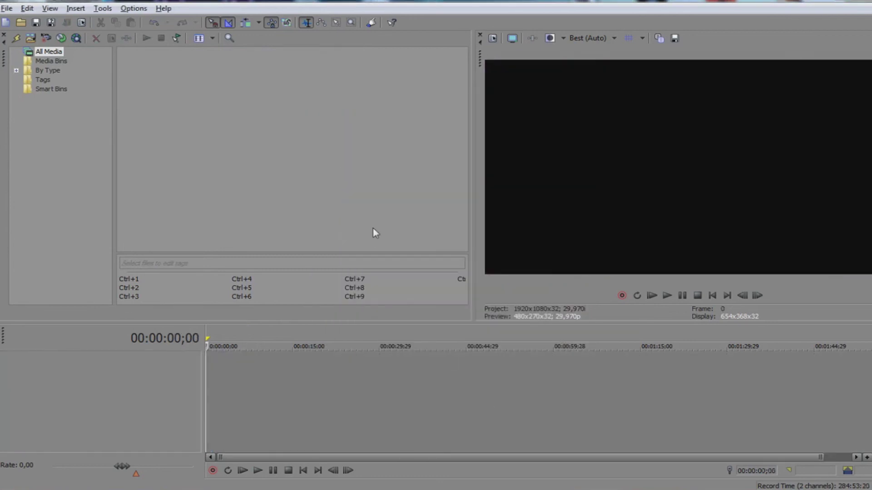